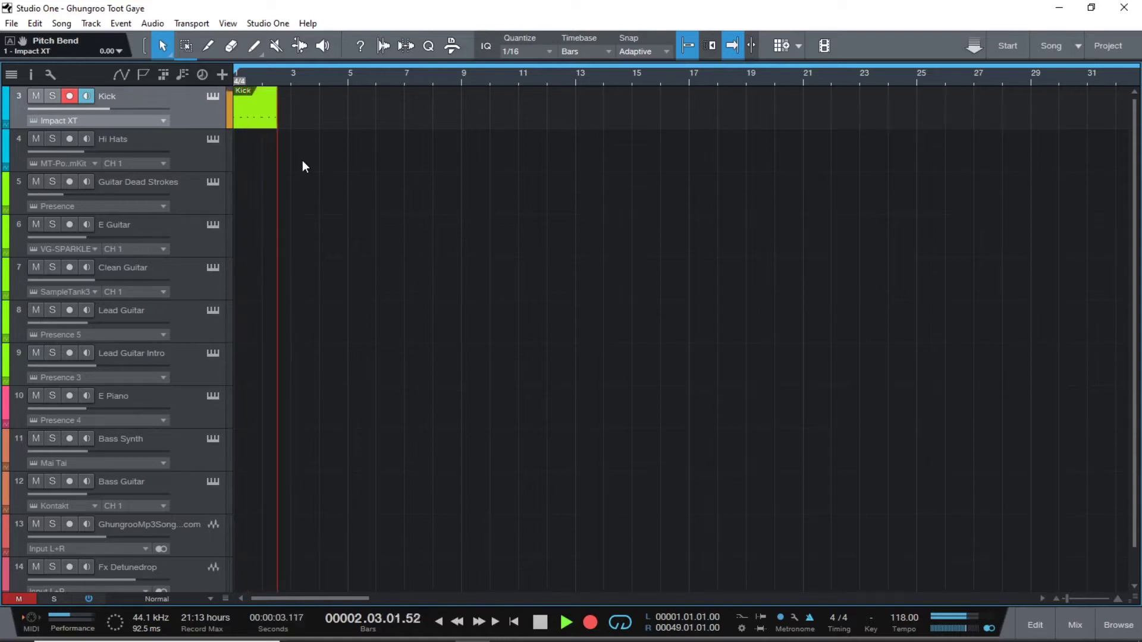
Step: Finish recording the two-bar kick pattern and repeat it from bar 3, ending midway through bar 4
key(space)
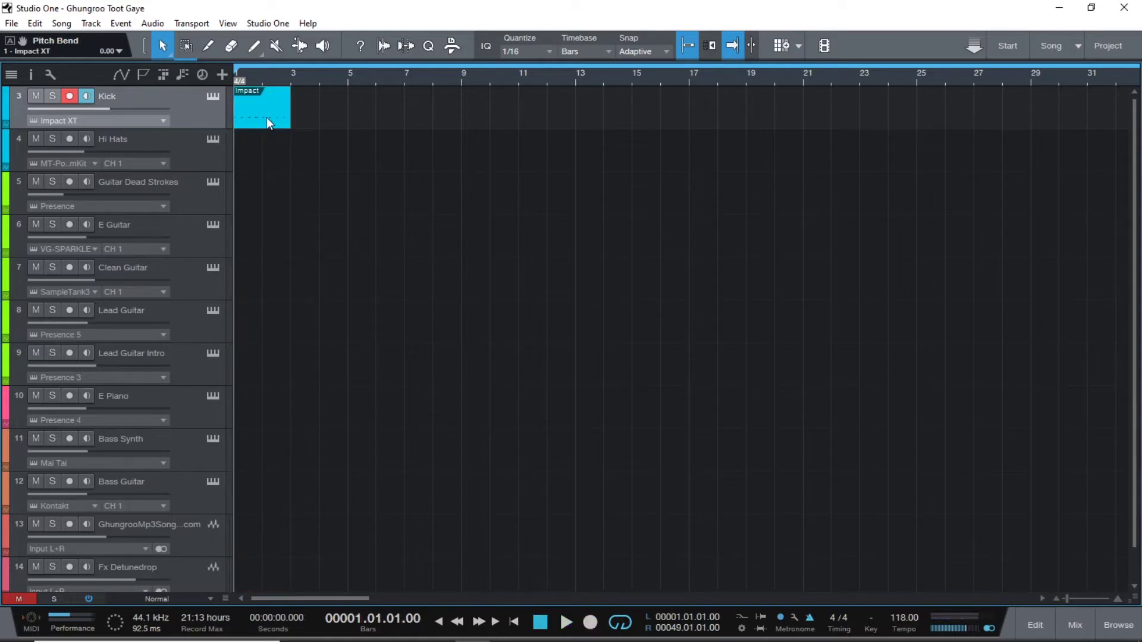
mouse_move(266, 117)
mouse_down()
mouse_move(317, 119)
mouse_move(344, 133)
mouse_move(336, 140)
mouse_up()
Step: Record a two-bar Guitar Dead Strokes part from bar 1 and duplicate it at bar 3
click(190, 193)
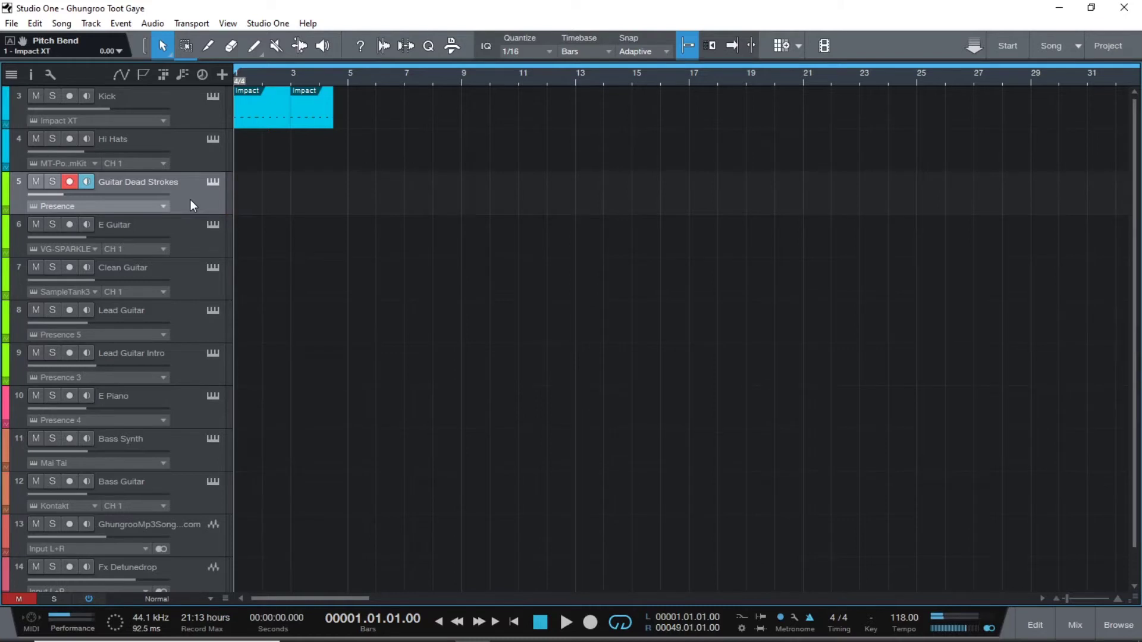
click(213, 182)
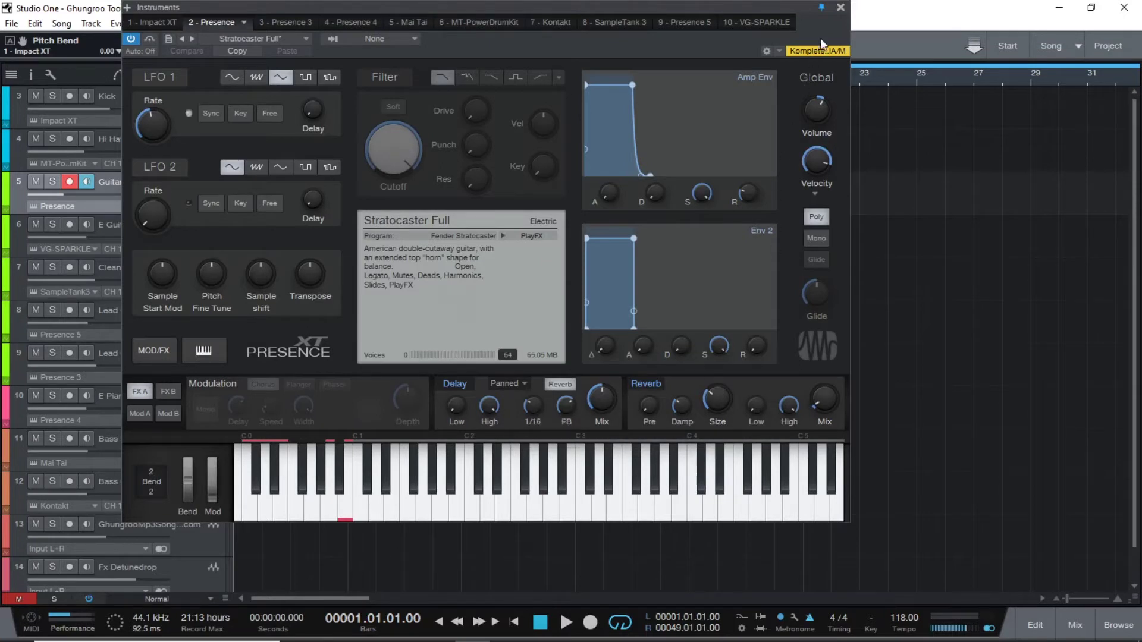
click(841, 8)
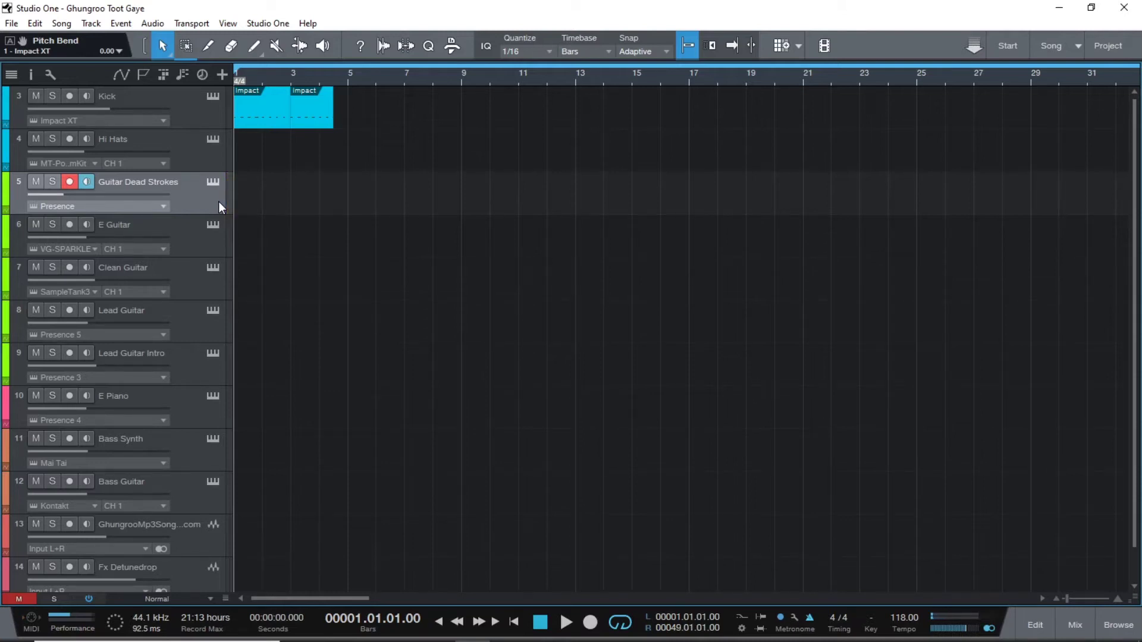
key(KP_Multiply)
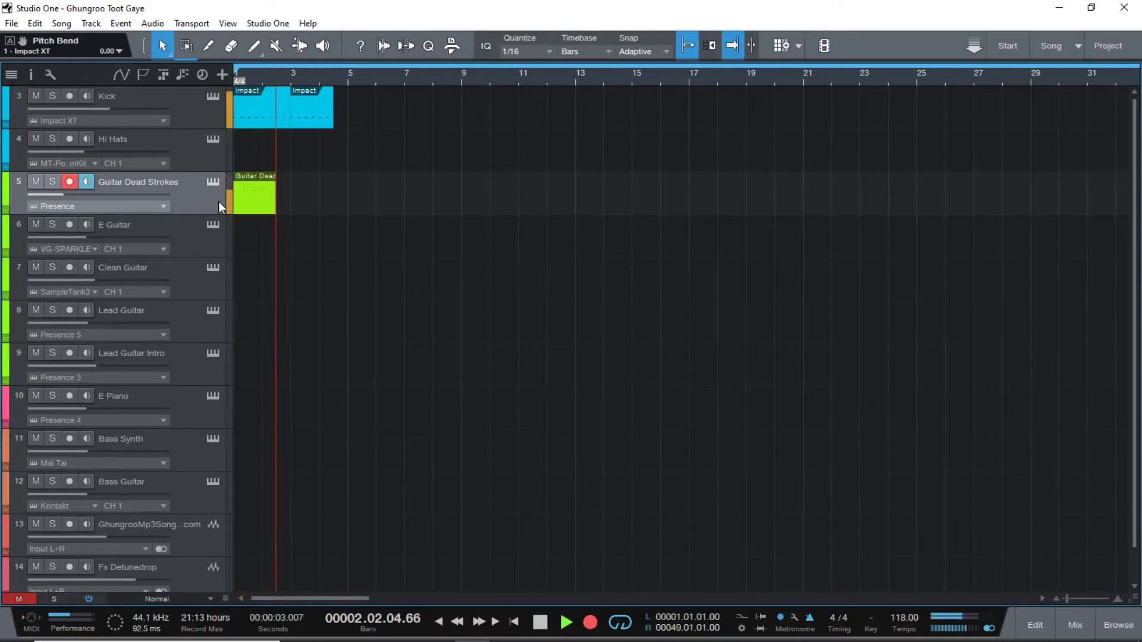
key(space)
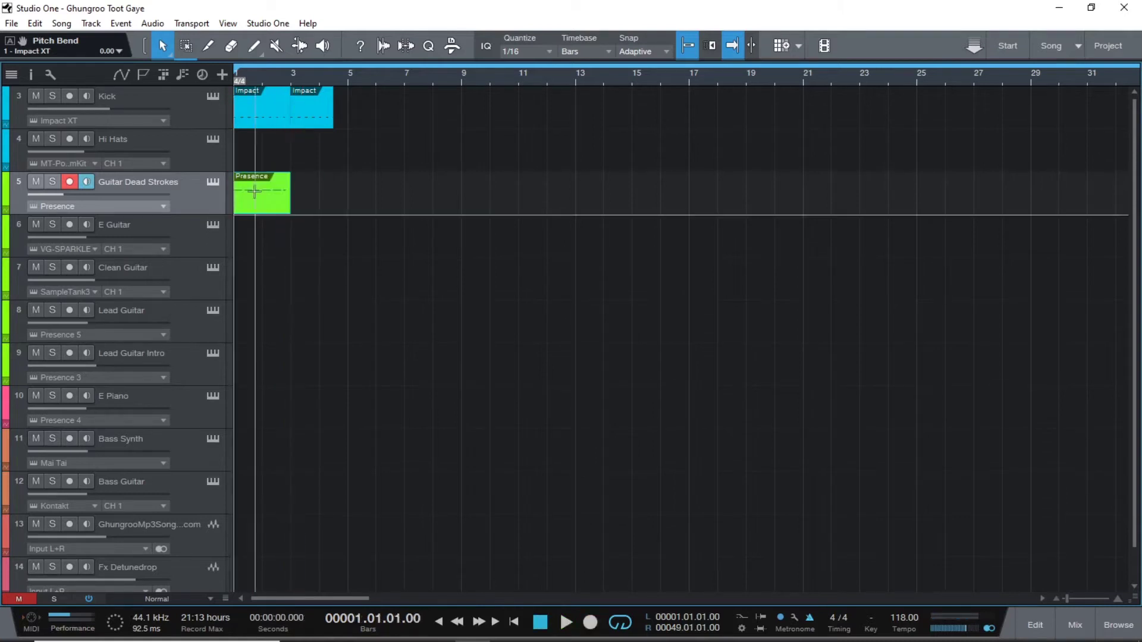
mouse_move(255, 192)
mouse_down()
mouse_move(319, 192)
mouse_move(299, 195)
mouse_up()
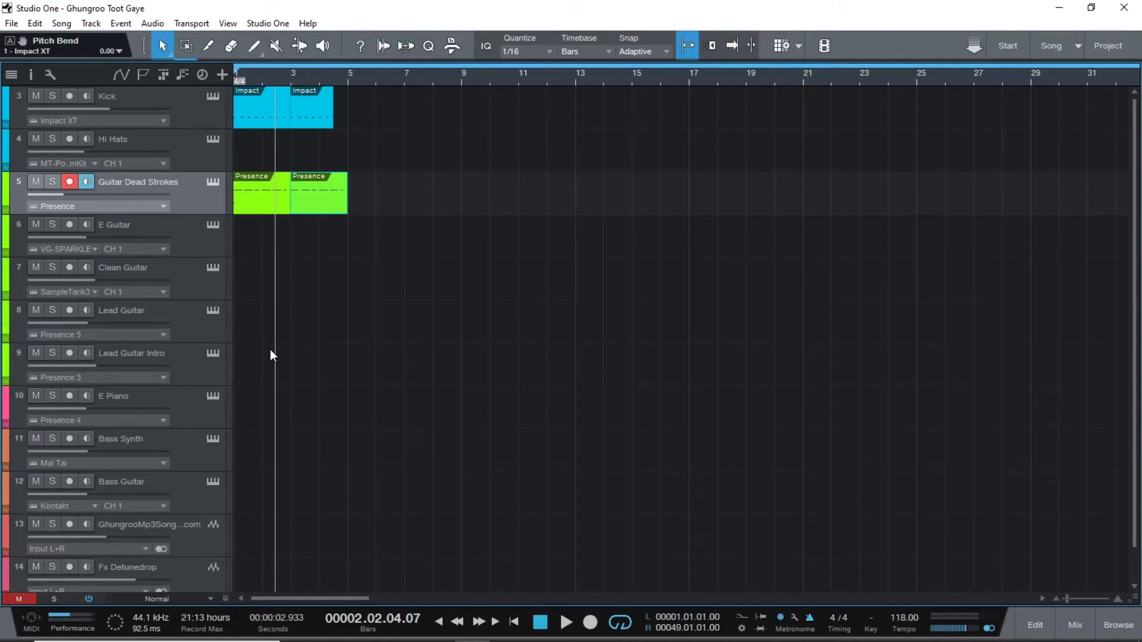
Step: Record the E Guitar part from bar 1 and trim its end to the middle of bar 4
key(Down)
key(Home)
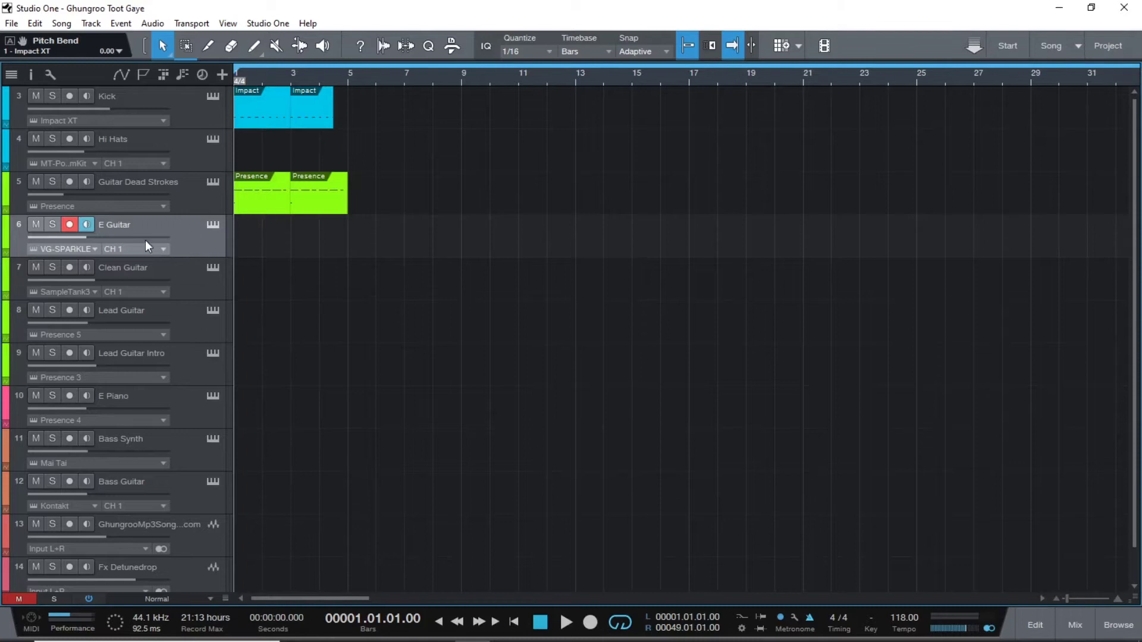
click(195, 184)
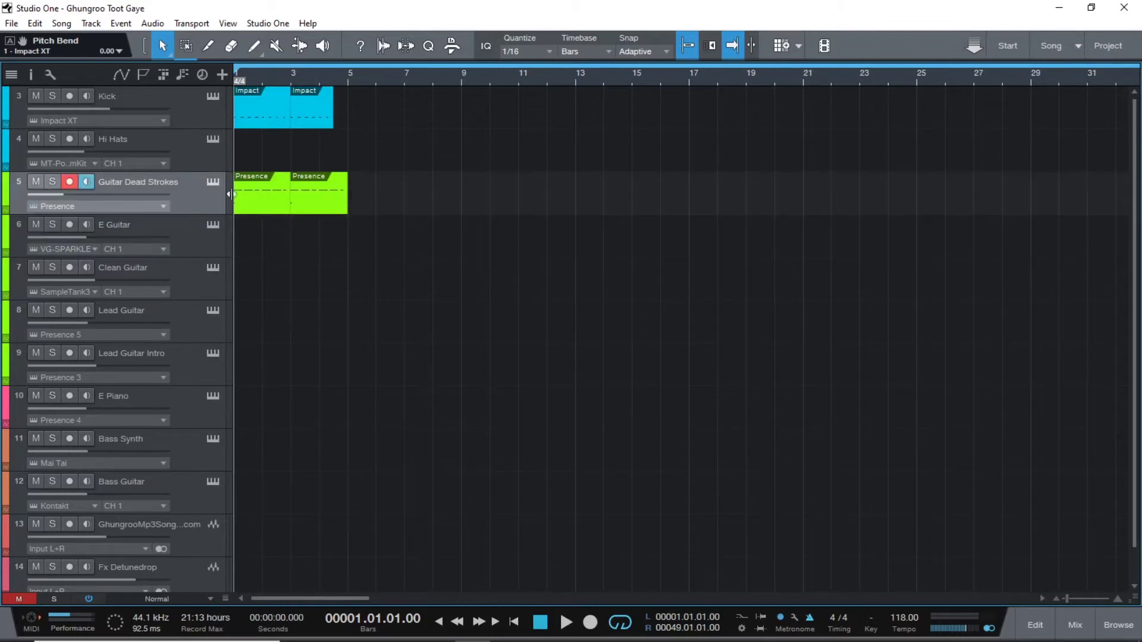
click(348, 78)
click(203, 252)
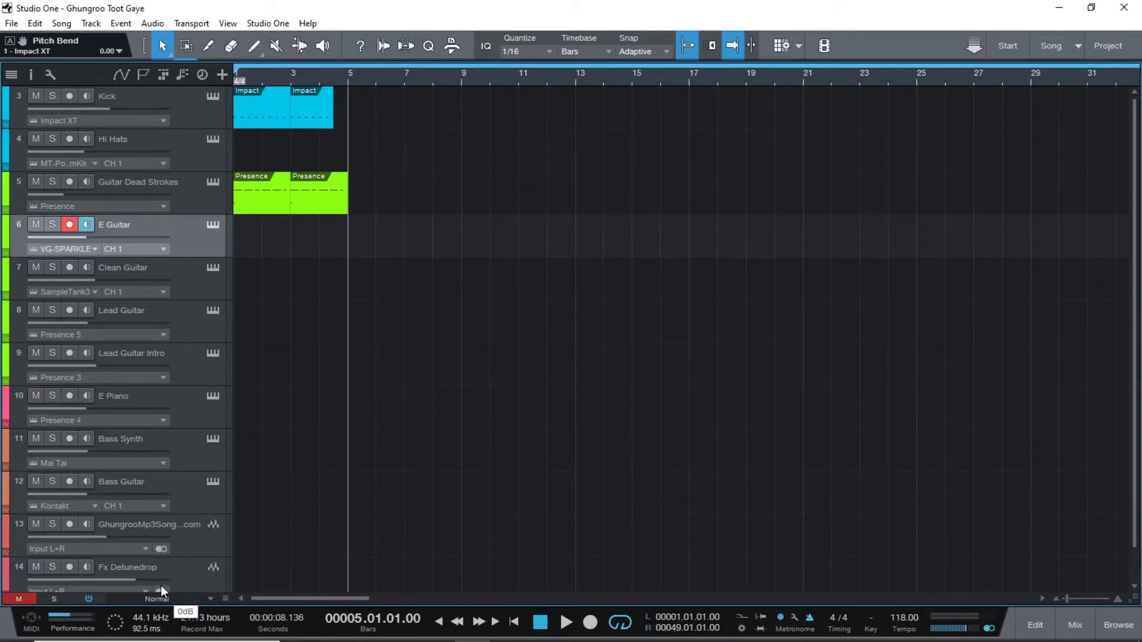
key(comma)
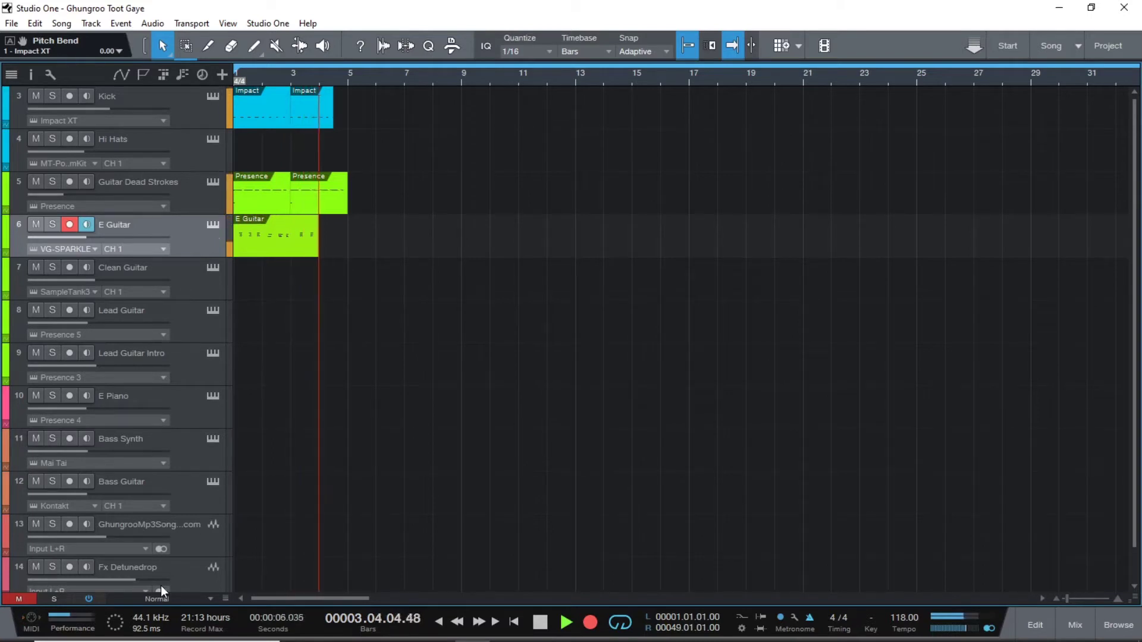
key(space)
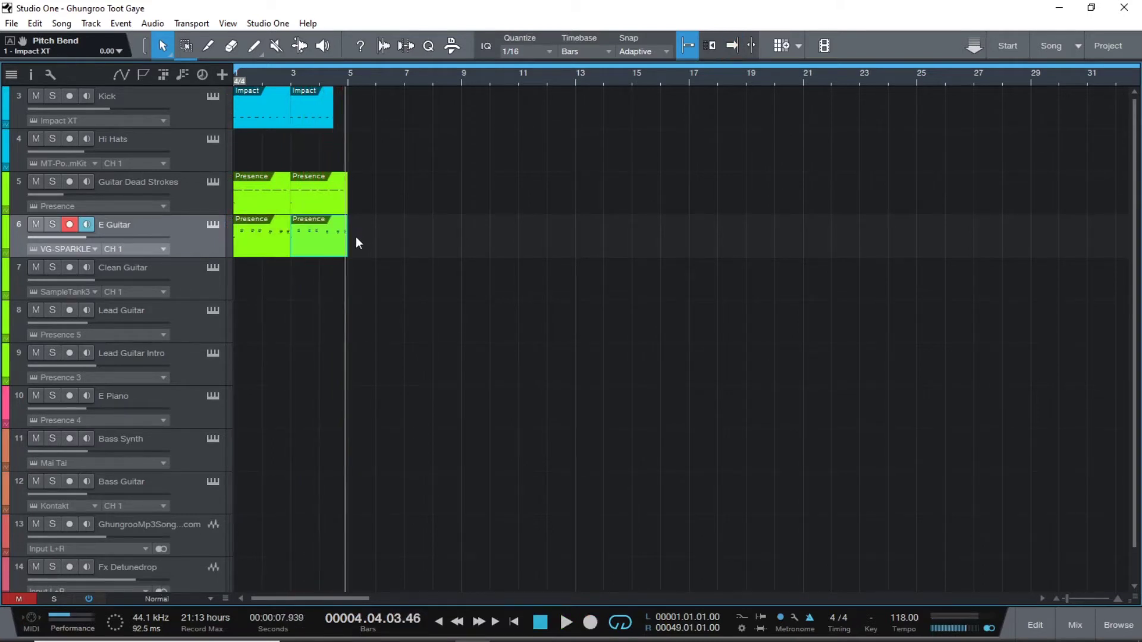
drag(347, 245, 341, 252)
Step: Duplicate the two-bar kick and Guitar Dead Strokes parts so that both tracks also fill bars 5 to 8
click(272, 116)
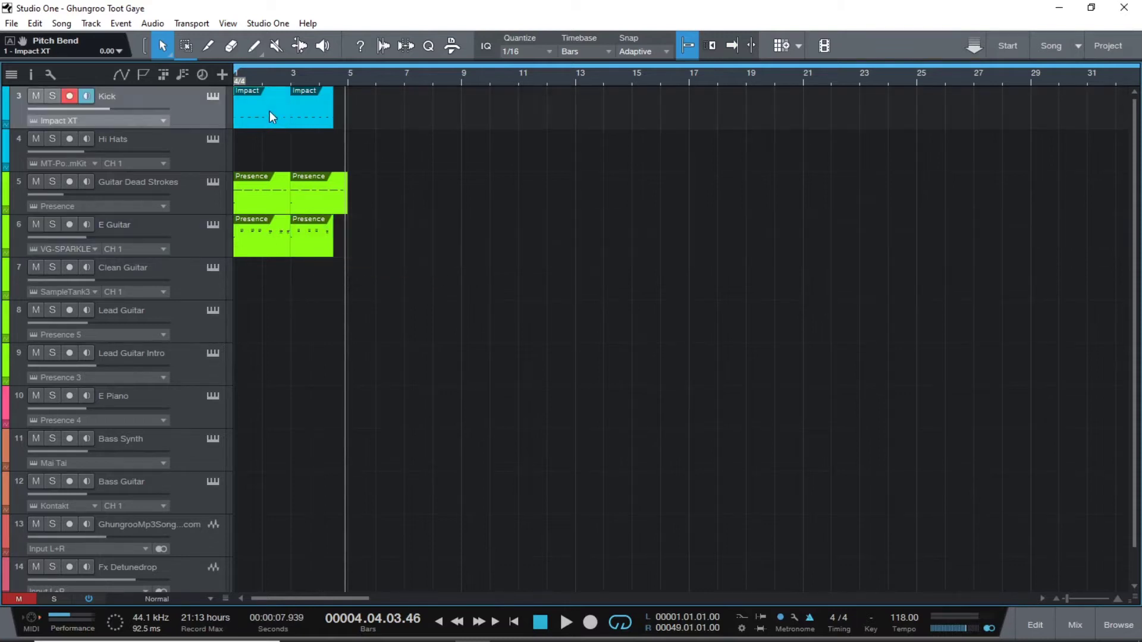
drag(256, 111, 429, 117)
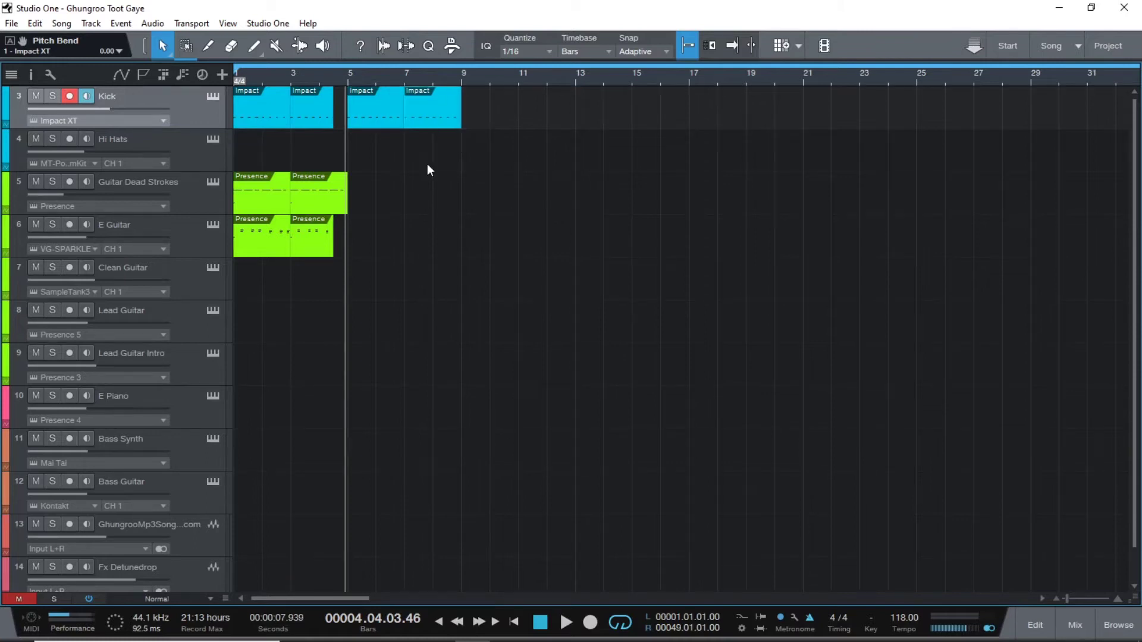
click(253, 197)
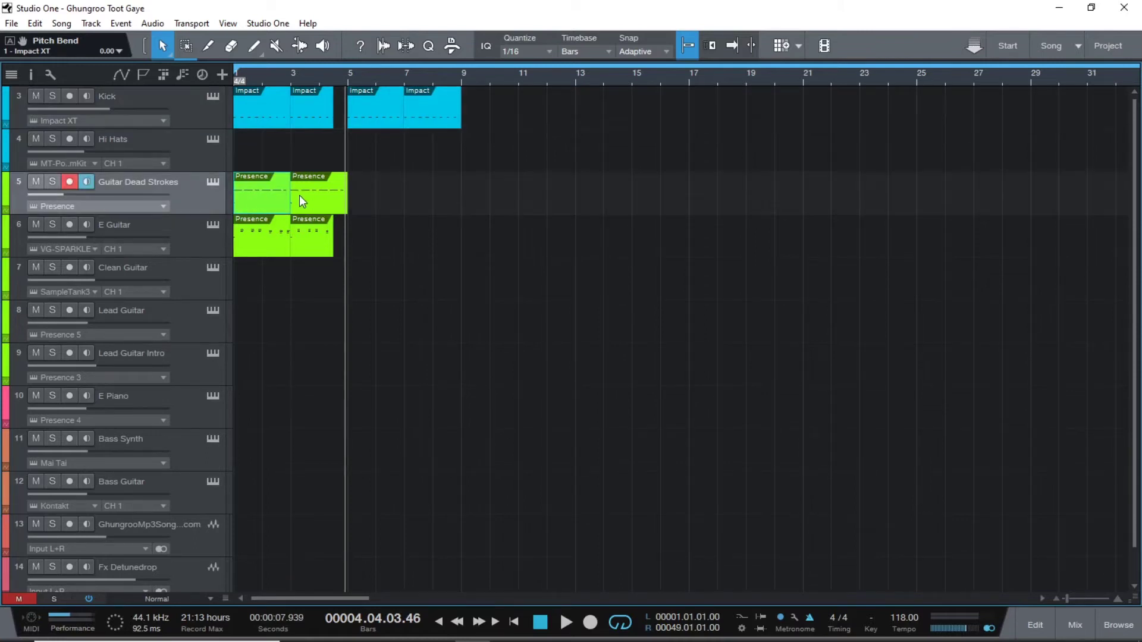
shift+click(299, 196)
mouse_move(262, 197)
mouse_down()
mouse_move(387, 194)
mouse_move(375, 197)
mouse_up()
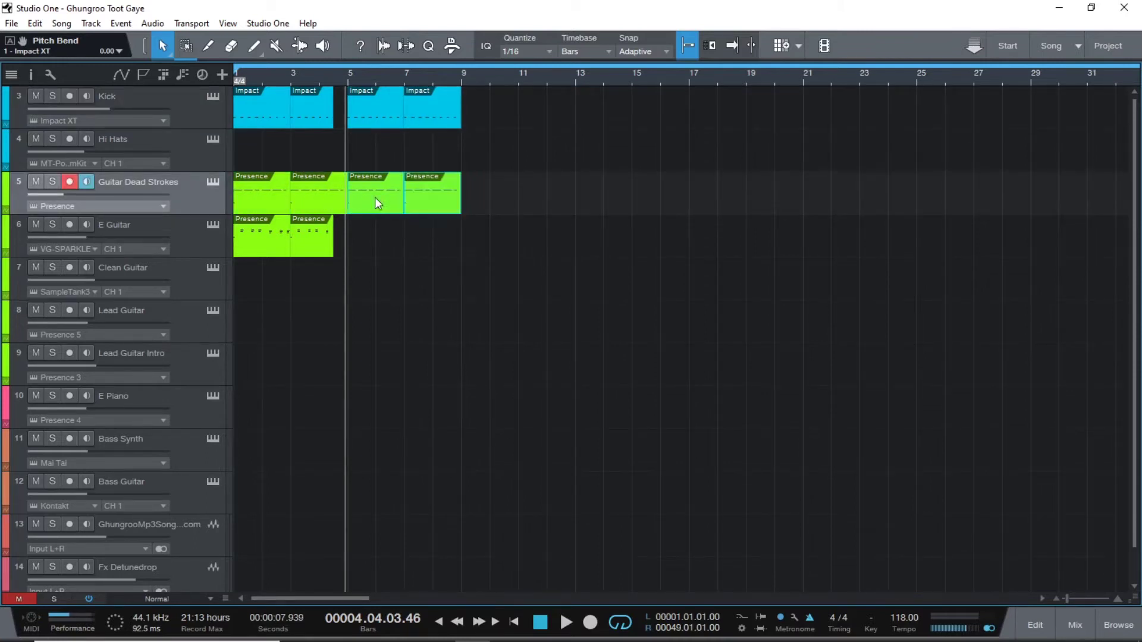
Step: Record an E Piano chord part over bars 5 to 8
click(349, 419)
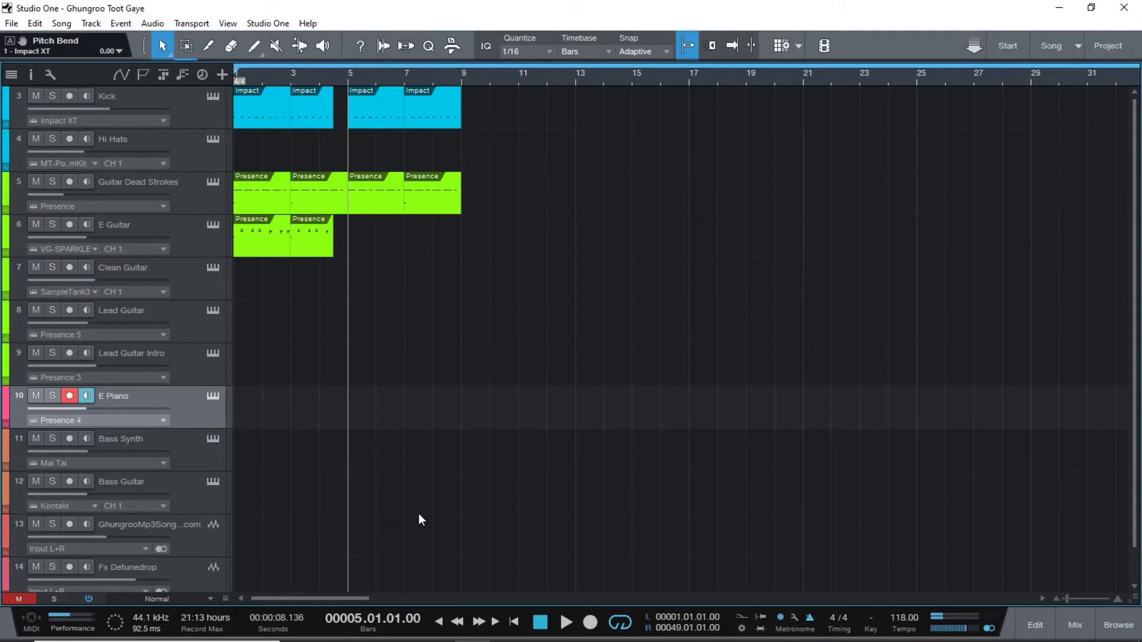
key(KP_Multiply)
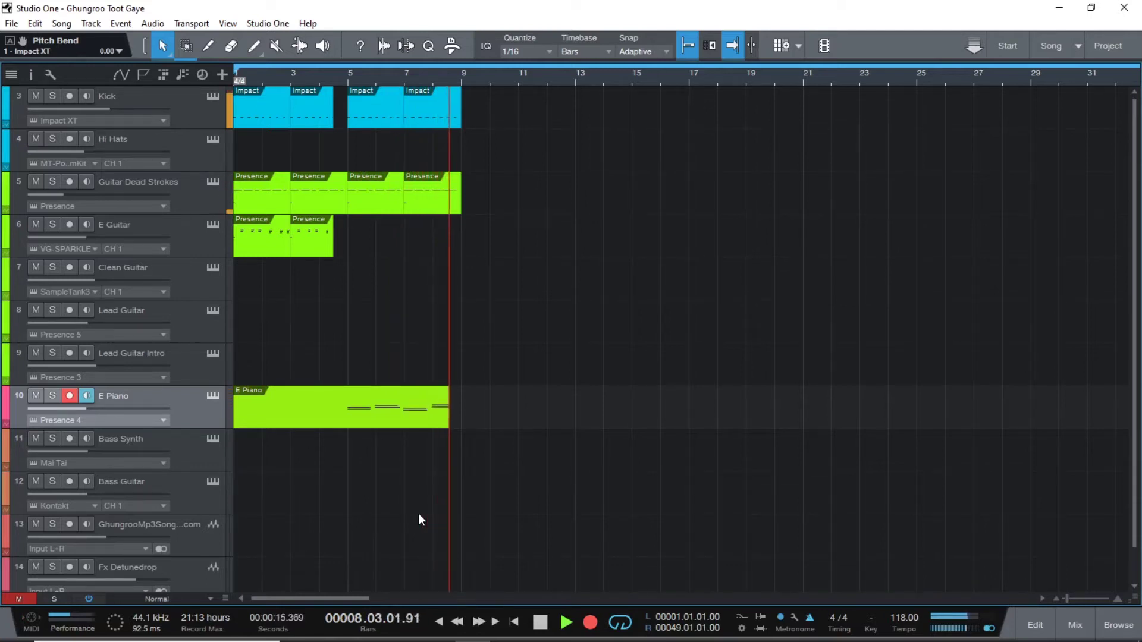
key(space)
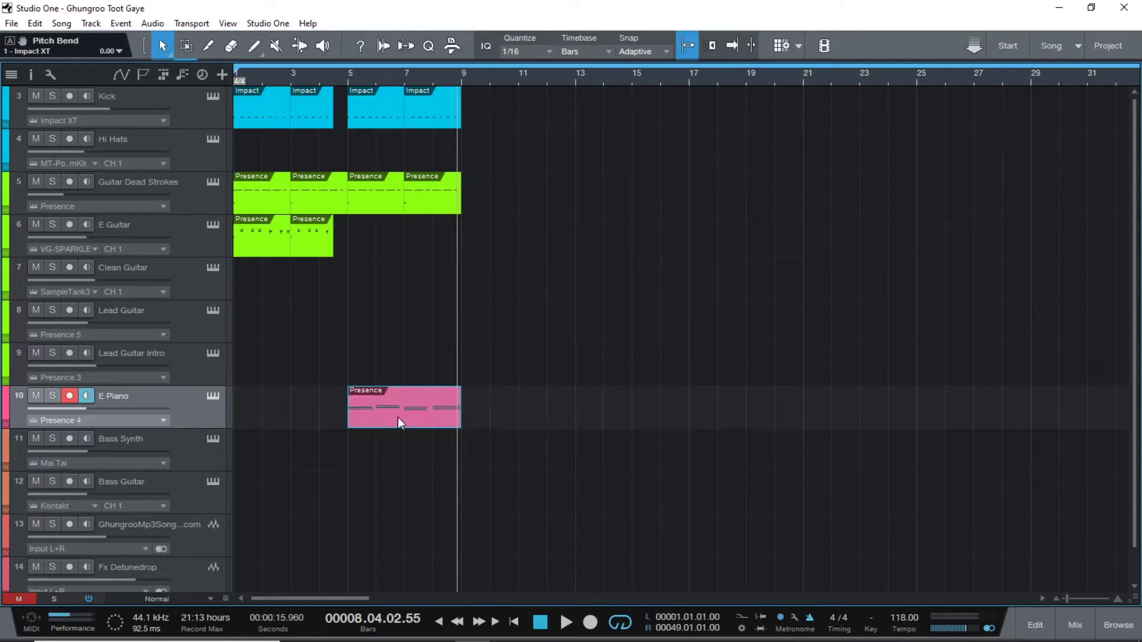
Step: Turn the filter Cutoff of the Bass Synth track's Mai Tai instrument down to 20 Hz
click(215, 461)
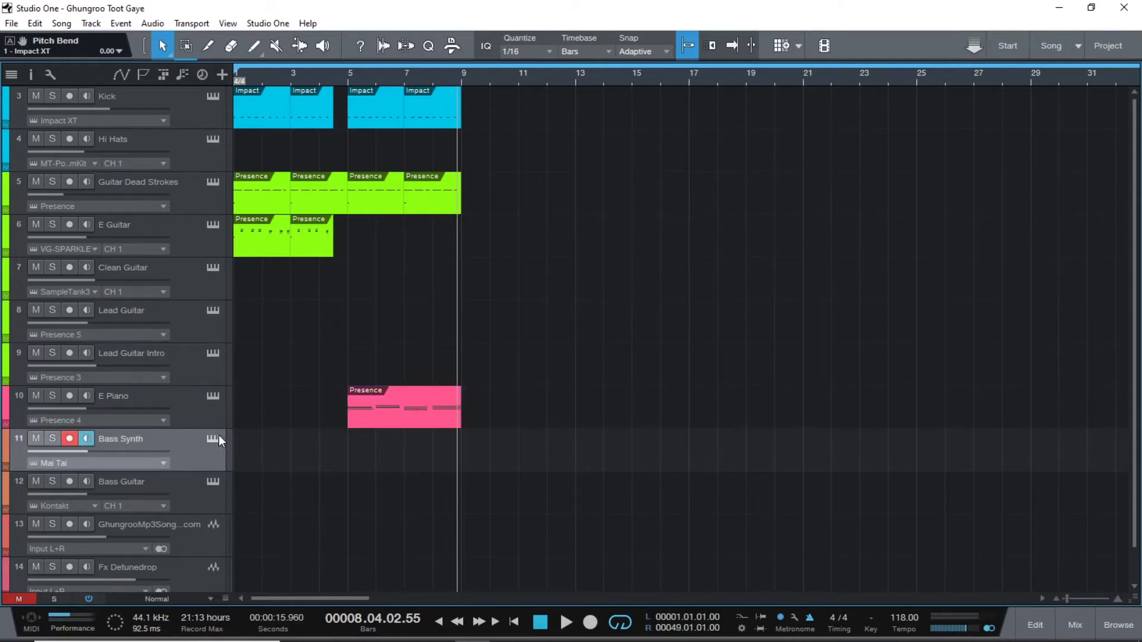
click(213, 439)
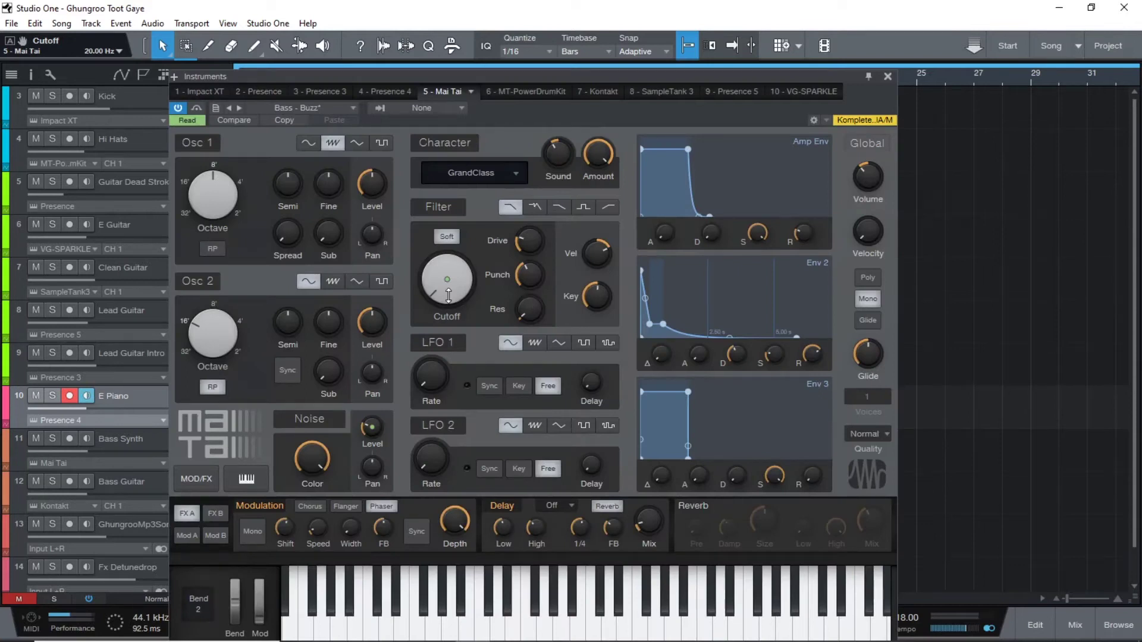
drag(449, 295, 459, 342)
click(887, 77)
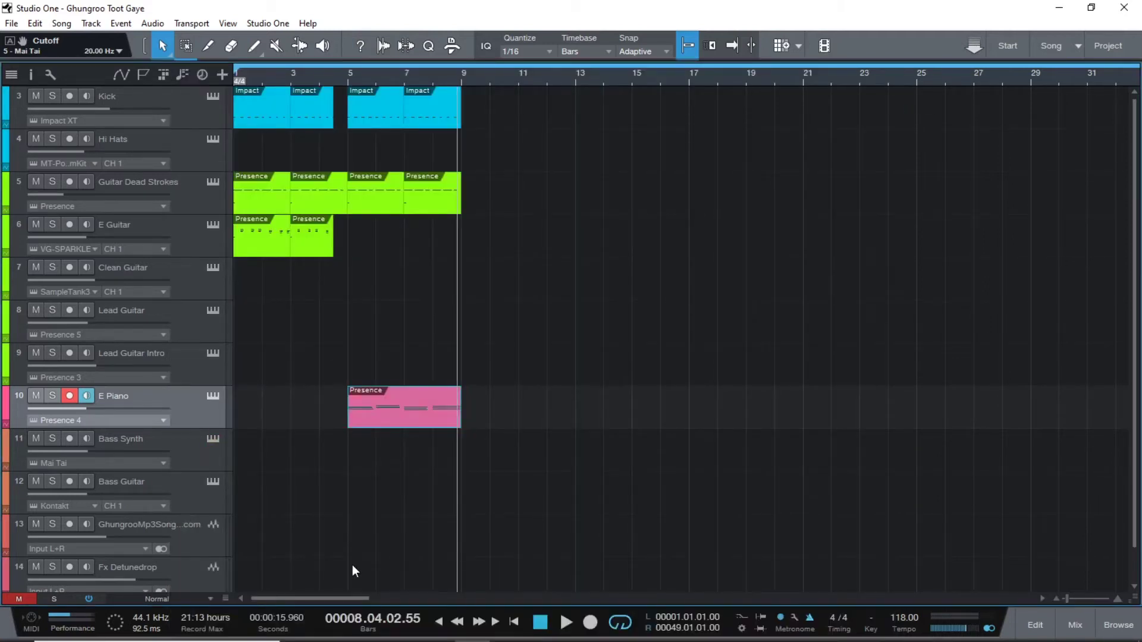
Step: Record a Bass Synth line over bars 5 to 8
click(213, 454)
key(KP_Multiply)
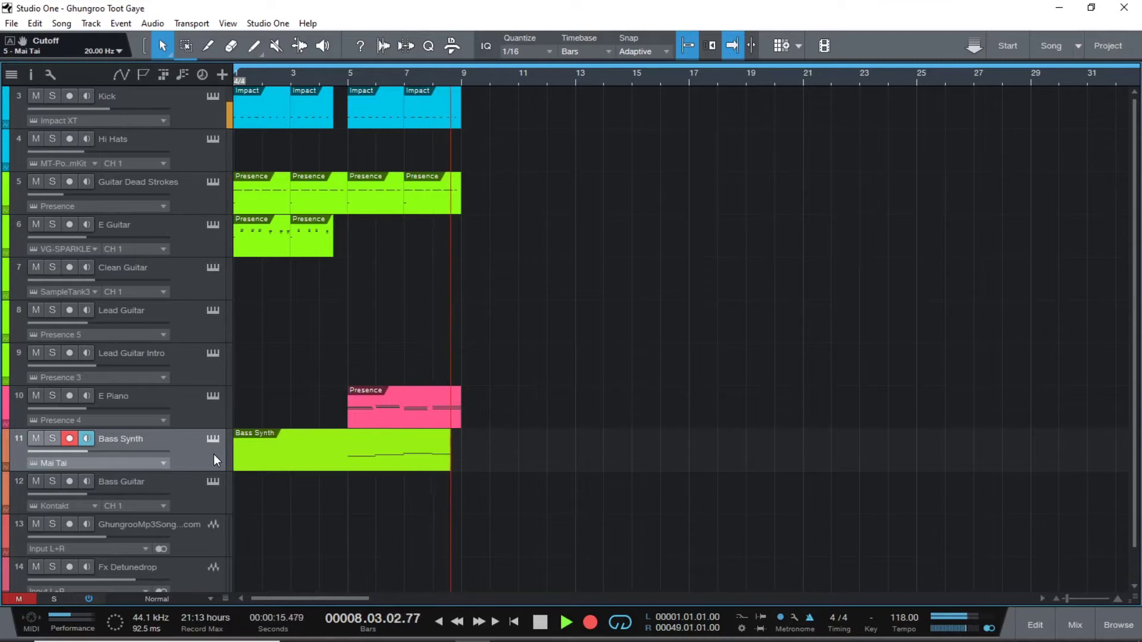
key(space)
Step: Record the Lead Guitar Intro melody from bar 4 through bar 8
scroll(324, 544, down, 1)
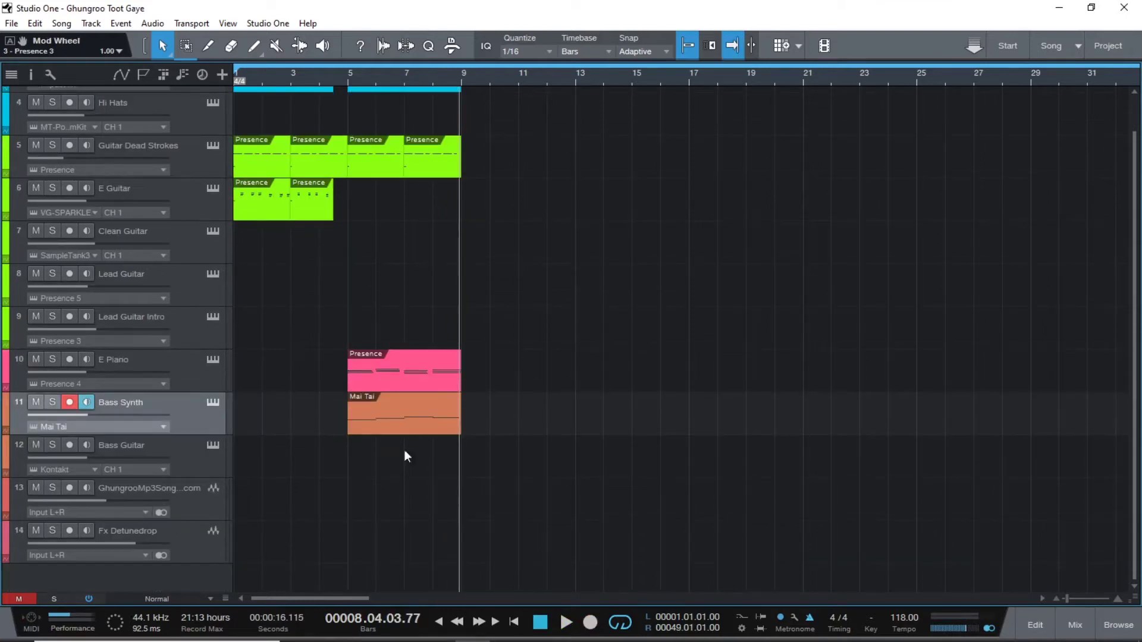
click(192, 340)
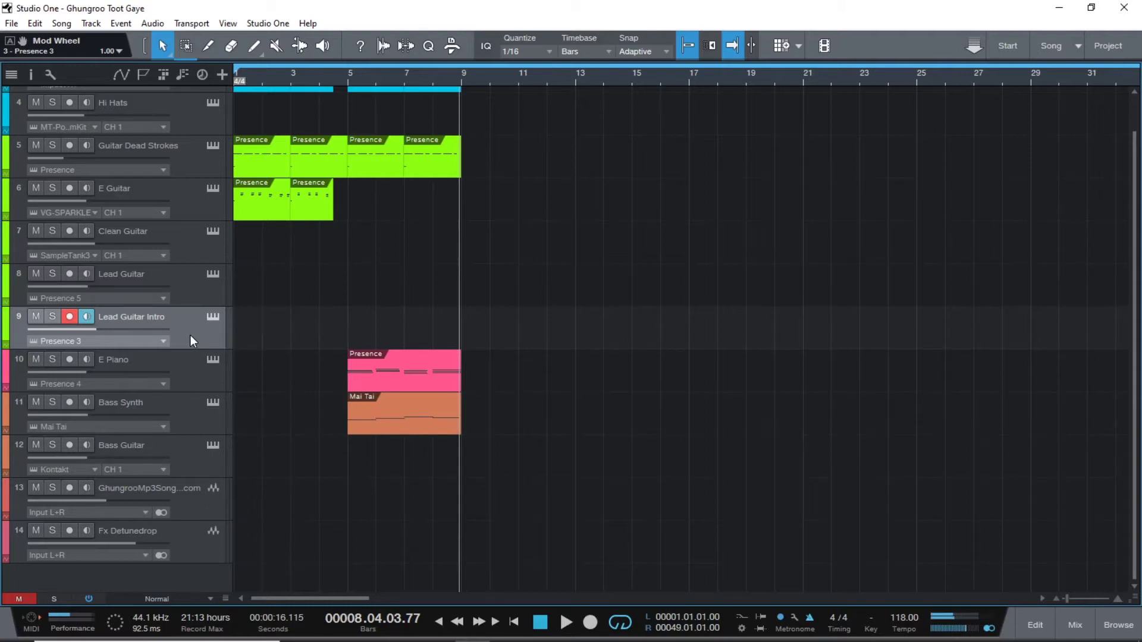
click(323, 310)
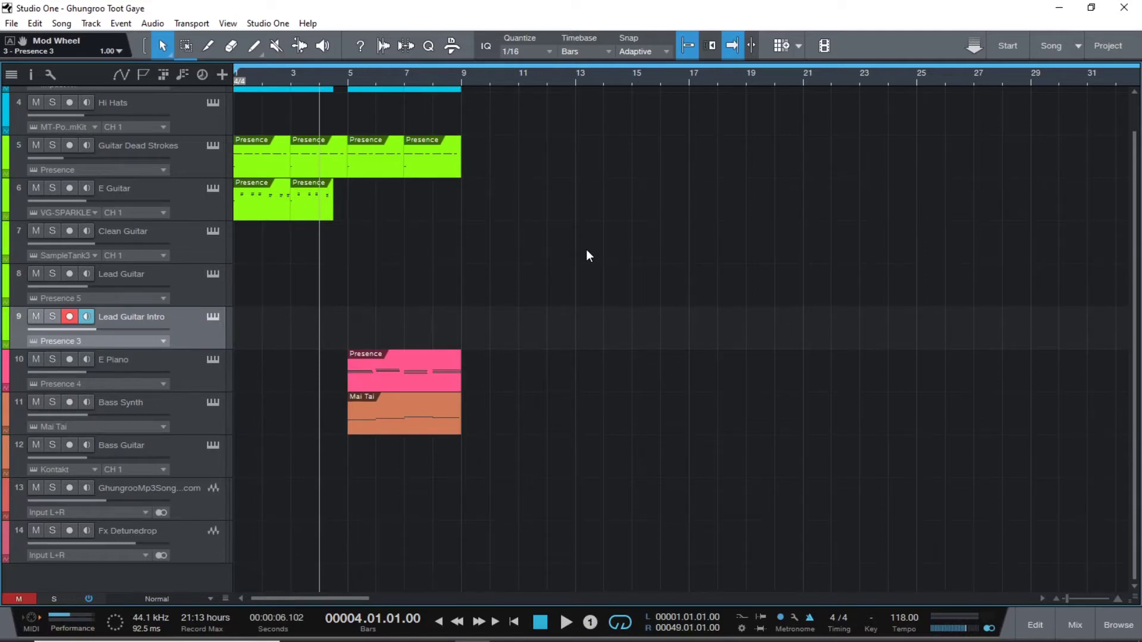
key(KP_Multiply)
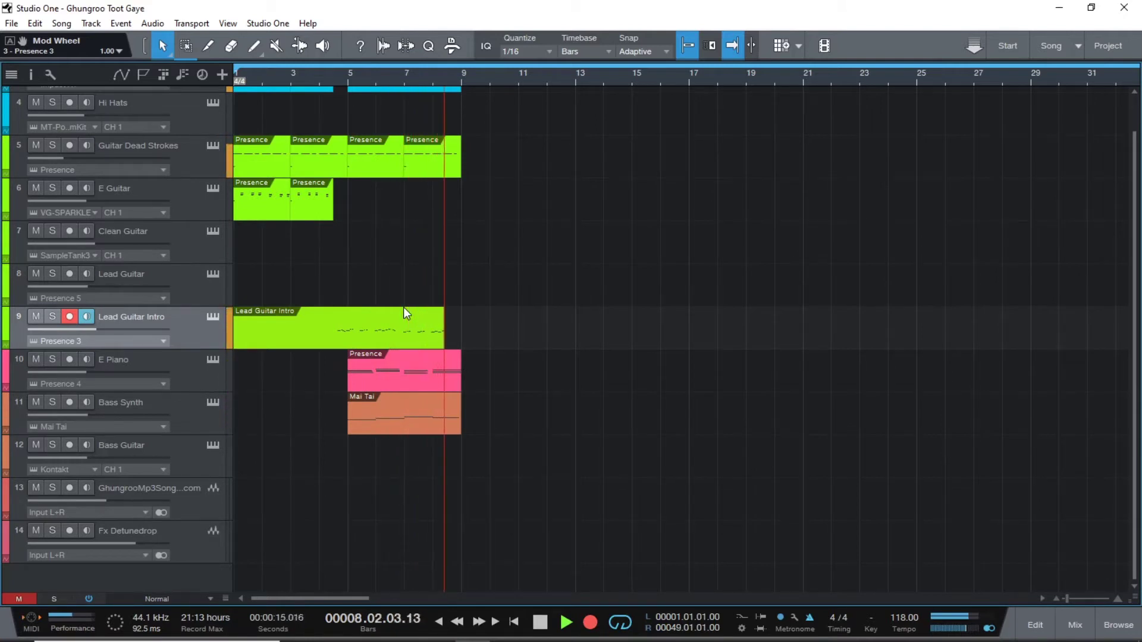
key(space)
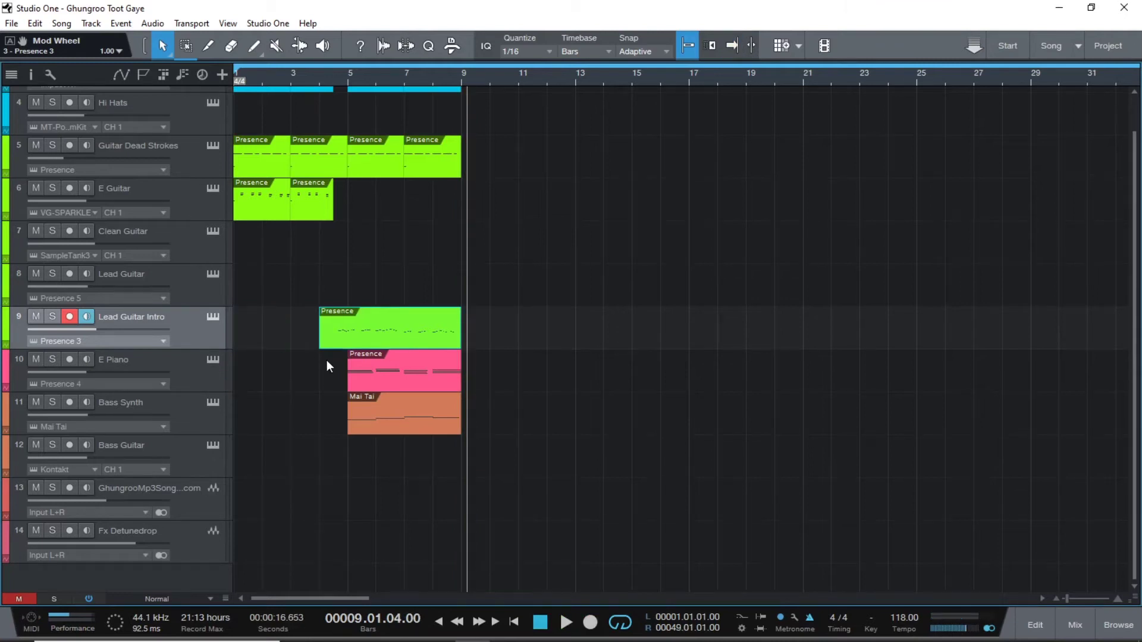
Step: Duplicate the kick and Guitar Dead Strokes parts of bars 5 to 8 at bar 9
scroll(326, 361, up, 1)
key(f)
drag(362, 119, 480, 99)
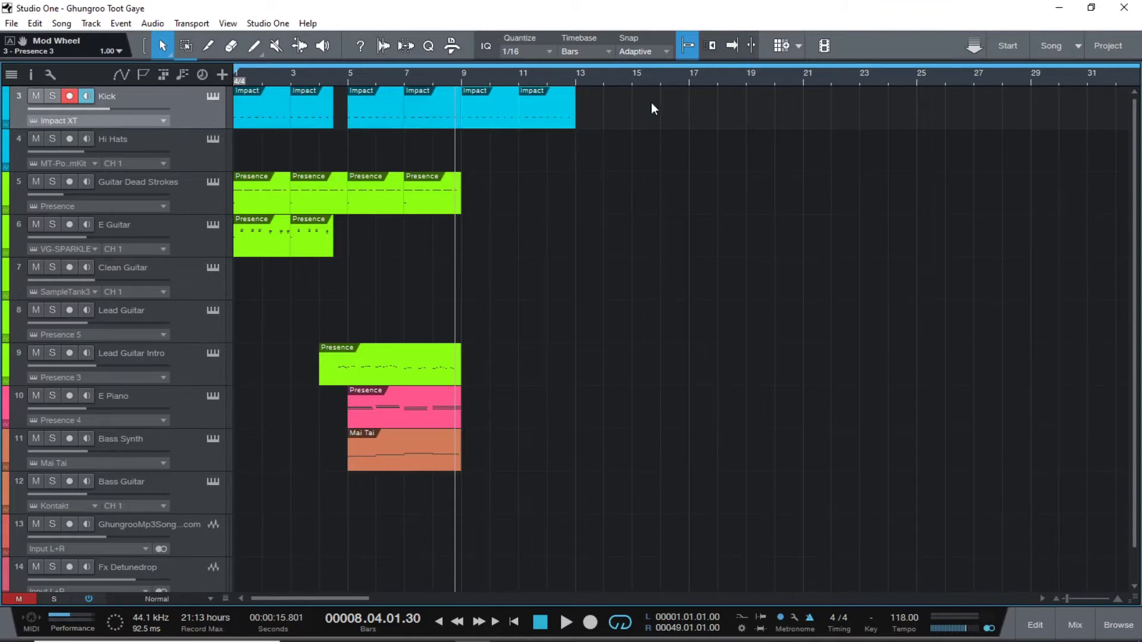
mouse_move(474, 191)
mouse_down()
mouse_move(359, 191)
mouse_move(473, 187)
mouse_up()
Step: Record a Hi Hats pattern from bar 9 and trim its end to the middle of bar 12
click(527, 150)
key(KP_Multiply)
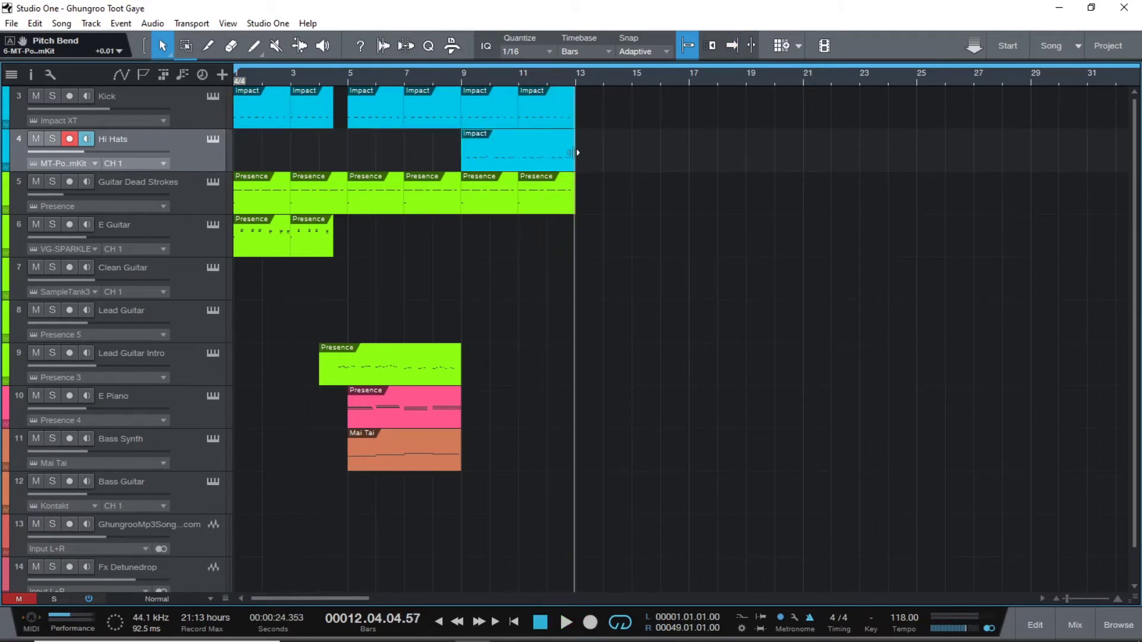
drag(575, 156, 560, 157)
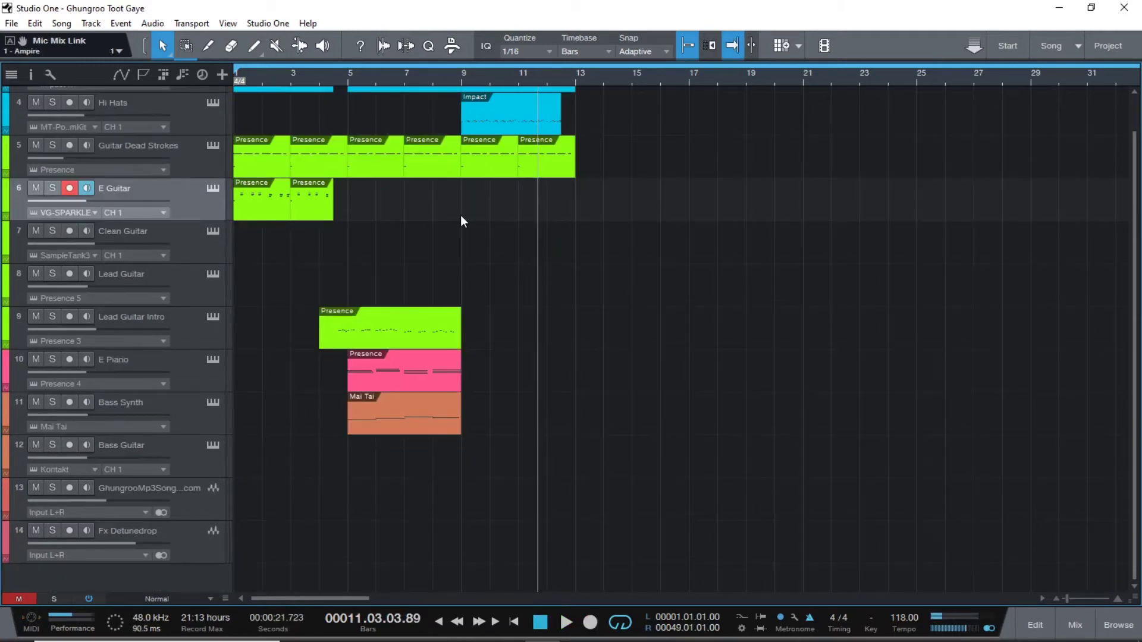
Step: Record sustained E Guitar notes over bars 9 to 12
click(461, 217)
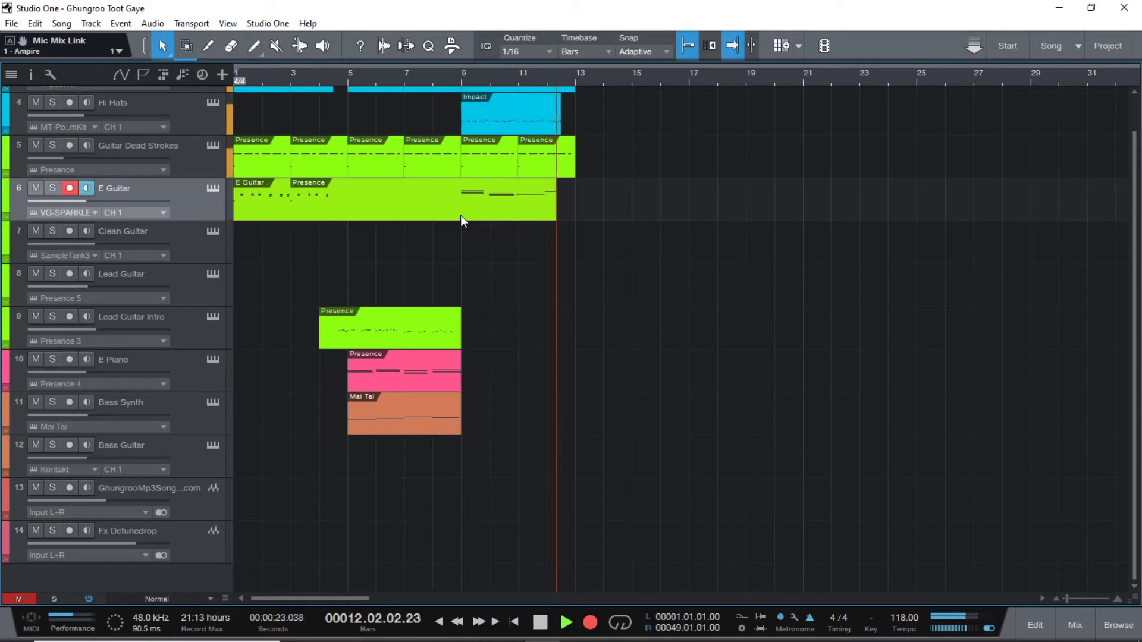
key(space)
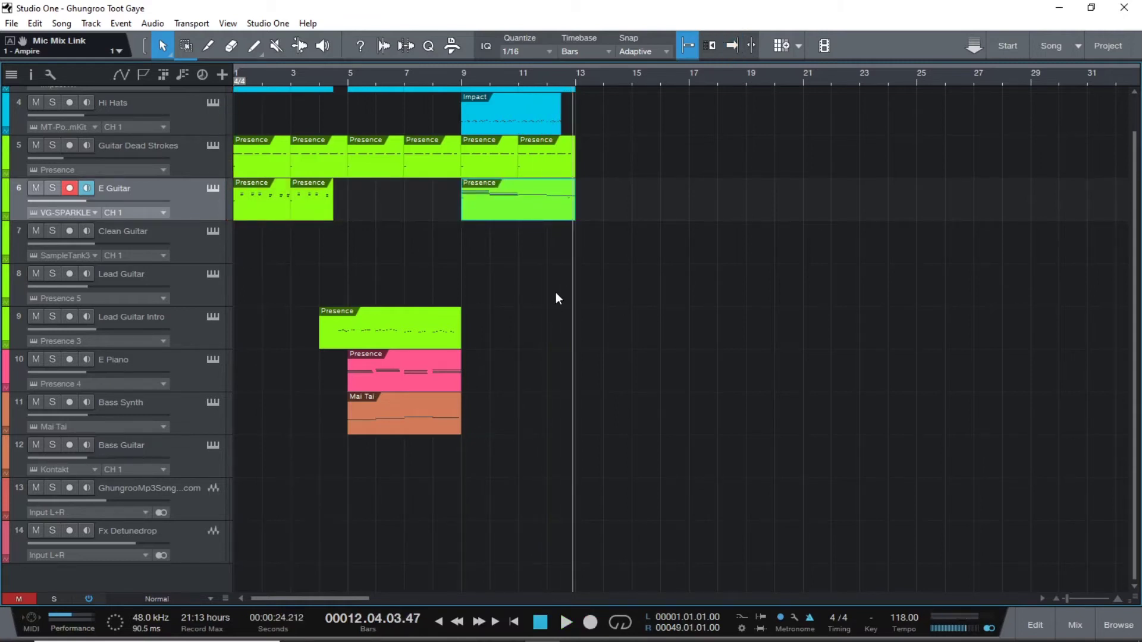
Step: Record sustained E Piano chords over bars 9 to 12
click(207, 377)
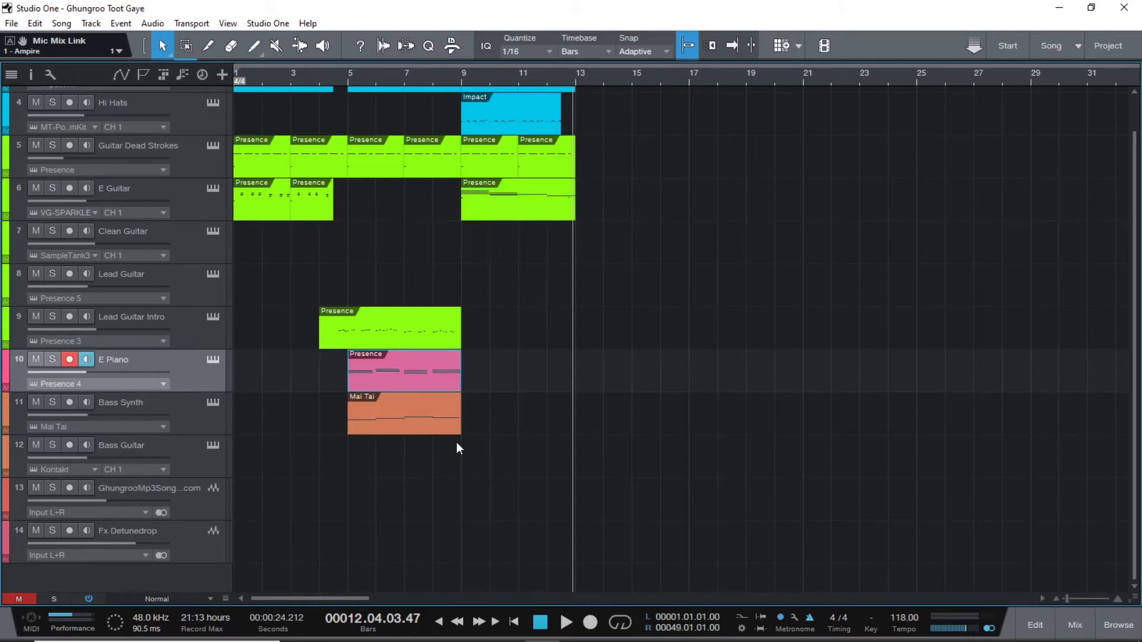
key(KP_Multiply)
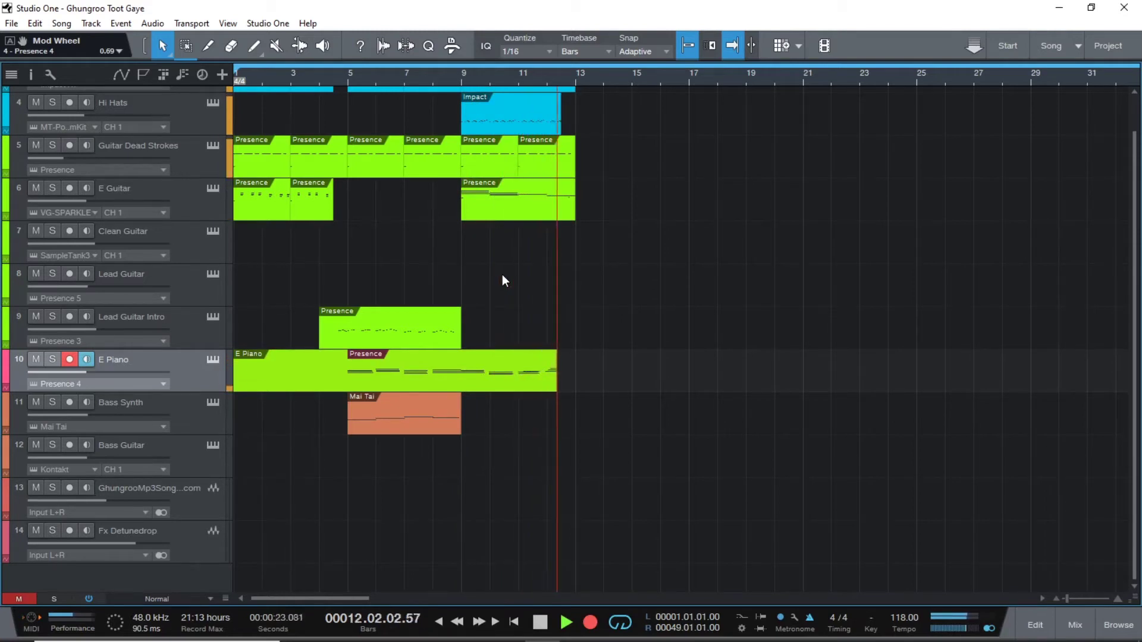
key(space)
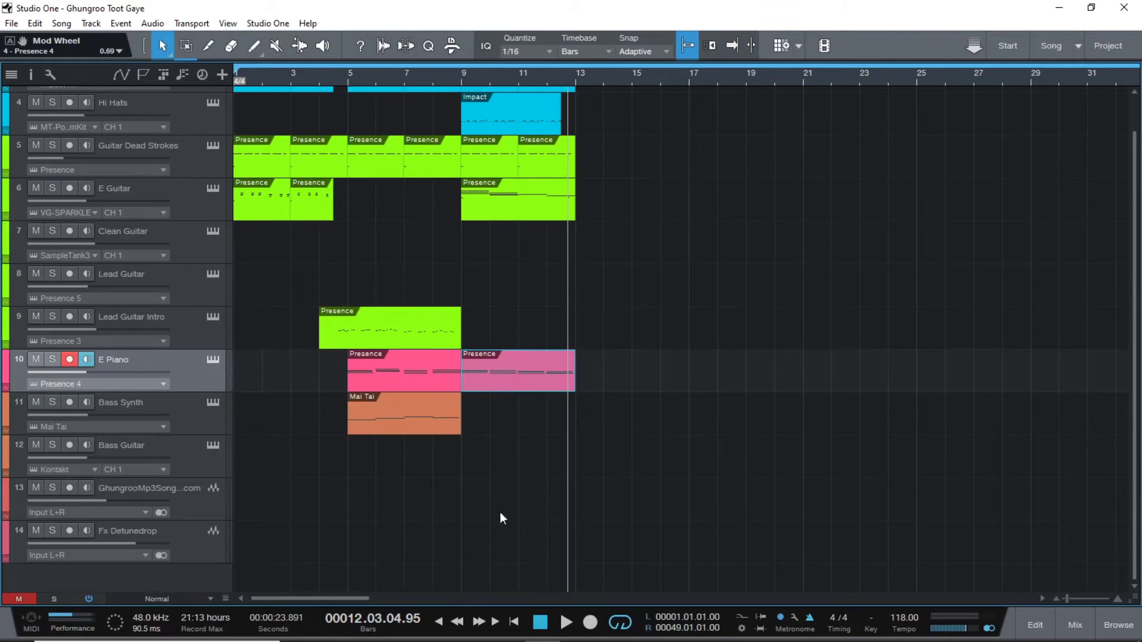
Step: Record a sustained Bass Synth line over bars 9 to 12
click(190, 427)
click(463, 474)
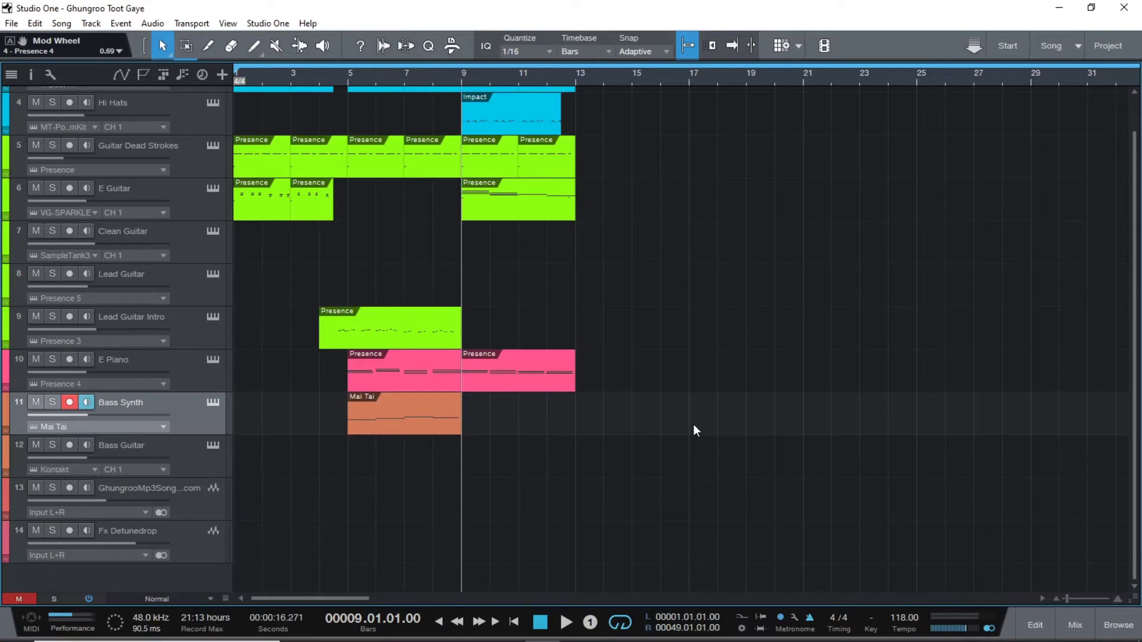
key(KP_Multiply)
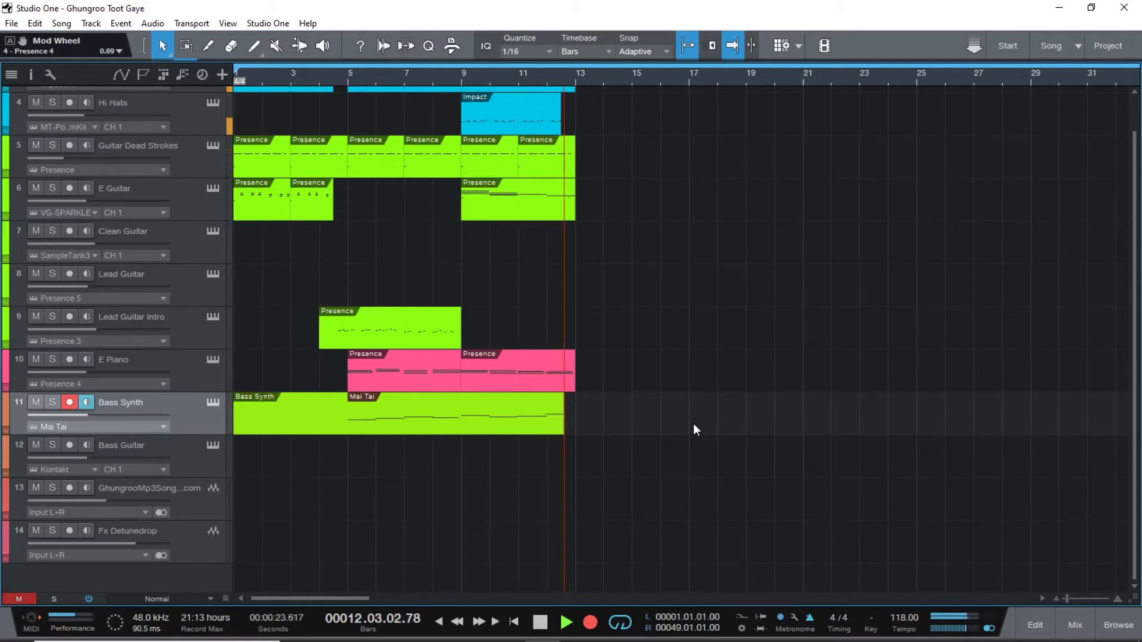
key(space)
Step: Trim the kick's end late in bar 12, and copy the Kick, Hi Hats, Guitar Dead Strokes, E Guitar and E Piano parts to bars 13 to 16
scroll(480, 461, up, 1)
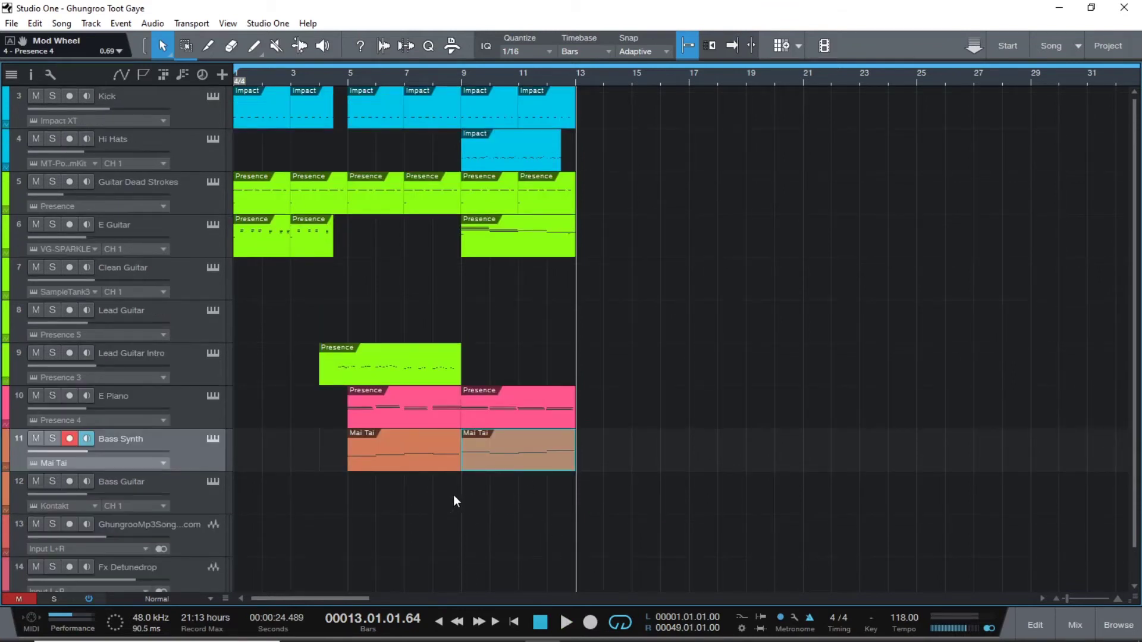
drag(581, 121, 568, 122)
drag(485, 97, 658, 117)
drag(487, 152, 689, 155)
mouse_move(588, 175)
mouse_down()
mouse_move(527, 196)
mouse_move(480, 194)
mouse_move(628, 187)
mouse_move(594, 188)
mouse_up()
click(488, 248)
drag(488, 249, 594, 227)
click(494, 412)
drag(498, 418, 598, 416)
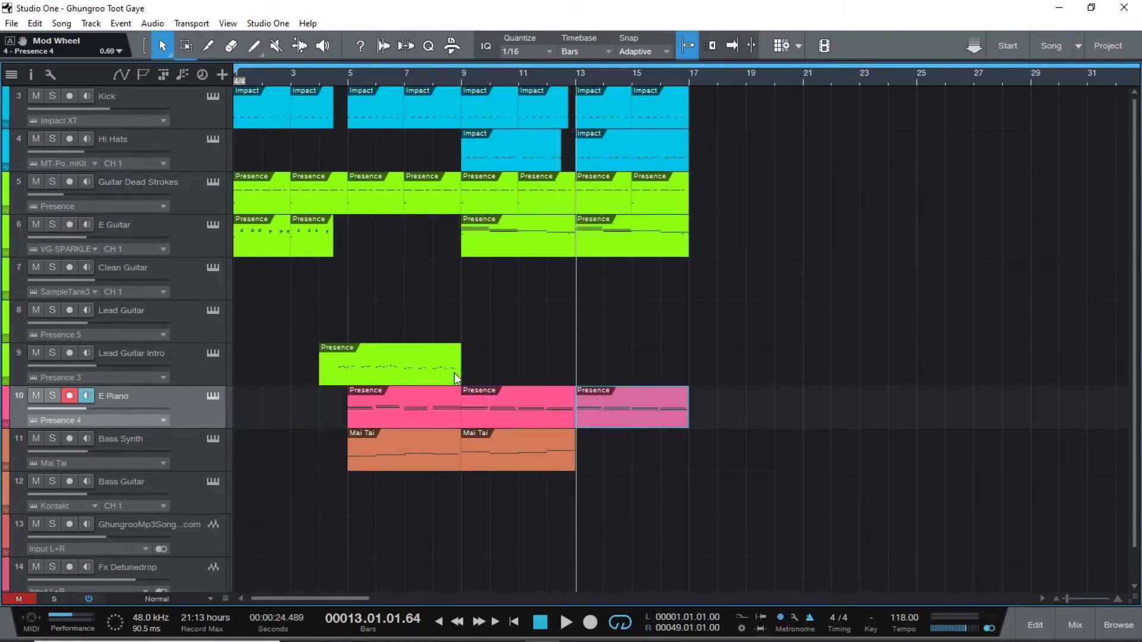
Step: Record a Bass Guitar line over bars 13 to 16
click(577, 476)
scroll(576, 476, down, 1)
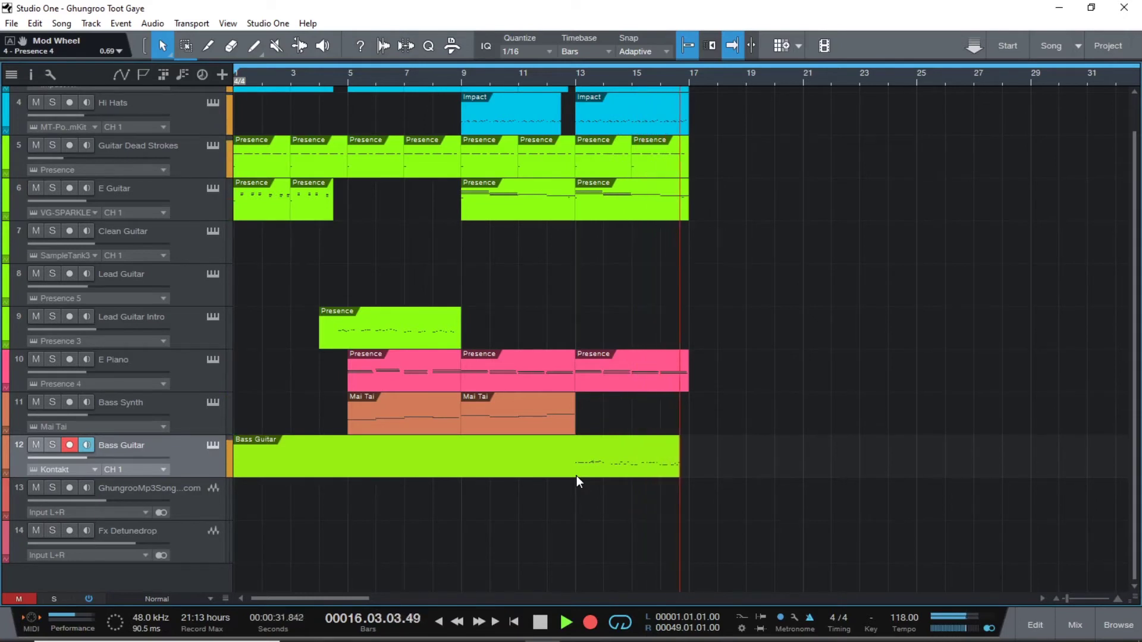
key(space)
Step: Duplicate all the drum, guitar, piano and bass parts of bars 13 to 16 at bars 17 and 21
key(Up)
key(Up)
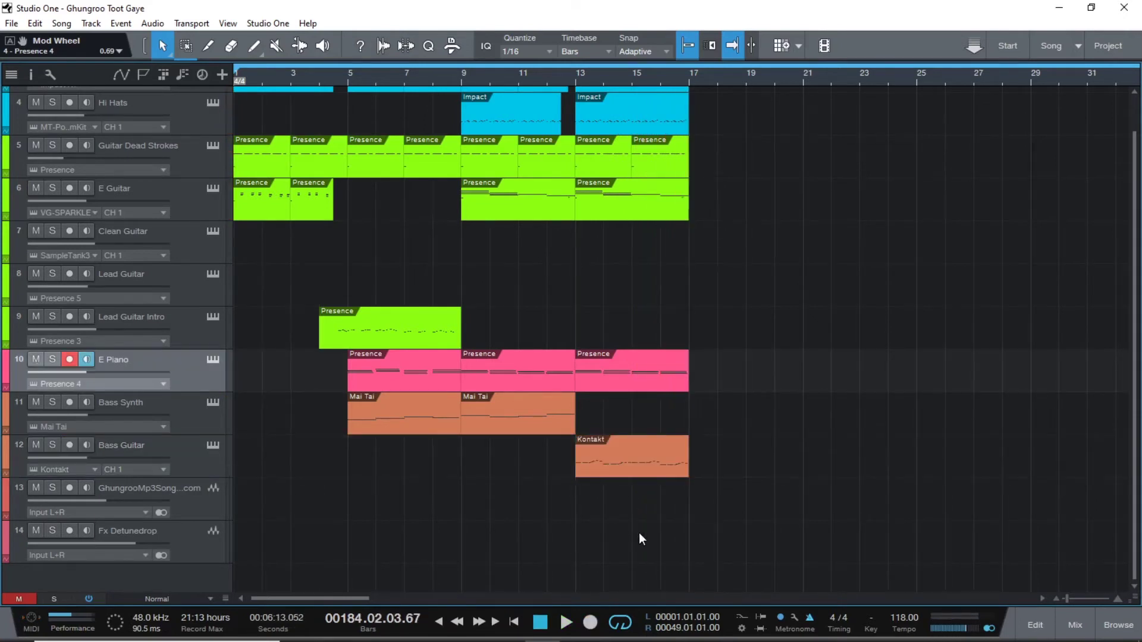
scroll(639, 532, up, 1)
drag(604, 521, 663, 118)
drag(591, 106, 818, 107)
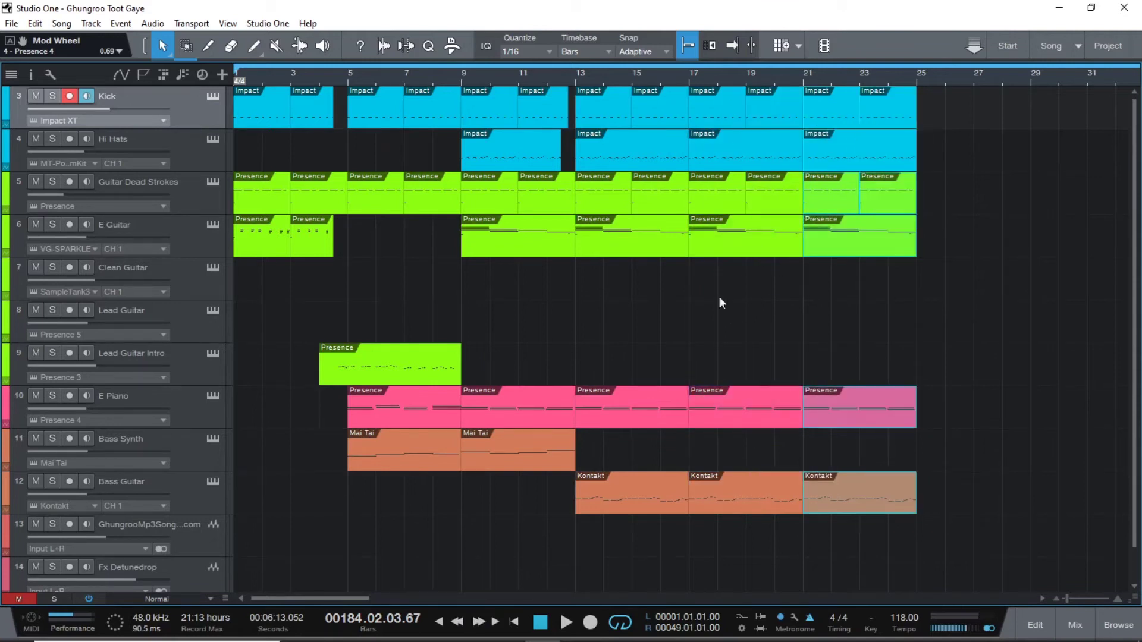
click(746, 270)
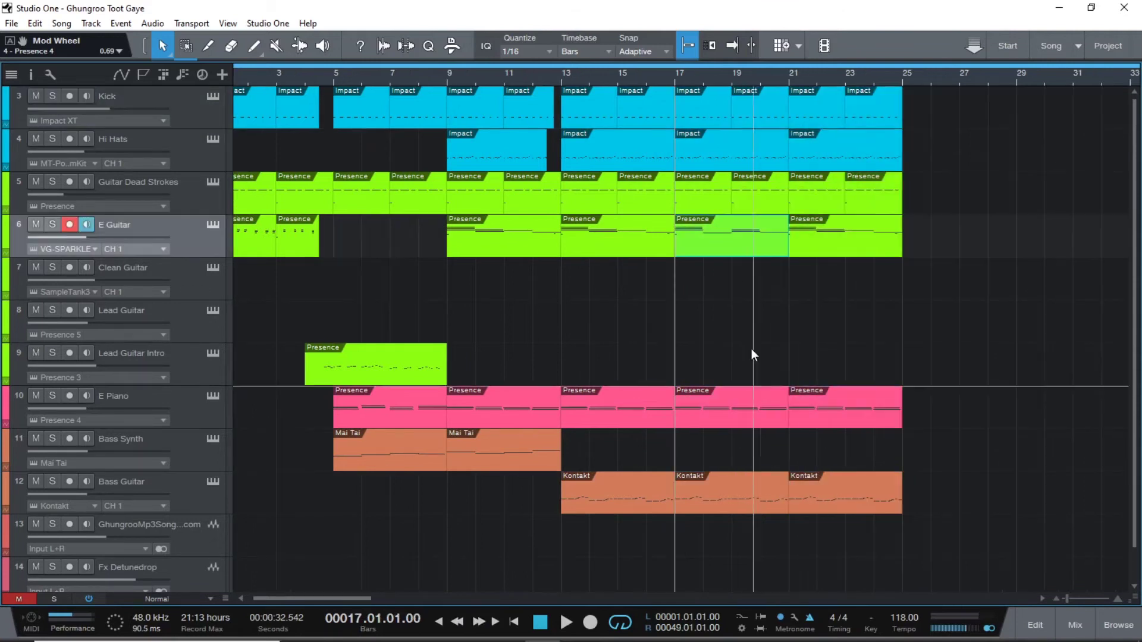
click(730, 407)
key(Delete)
click(703, 498)
key(ctrl+z)
Step: Trim the last Kick and E Guitar parts so they end at the start of bar 24
scroll(611, 202, right, 5)
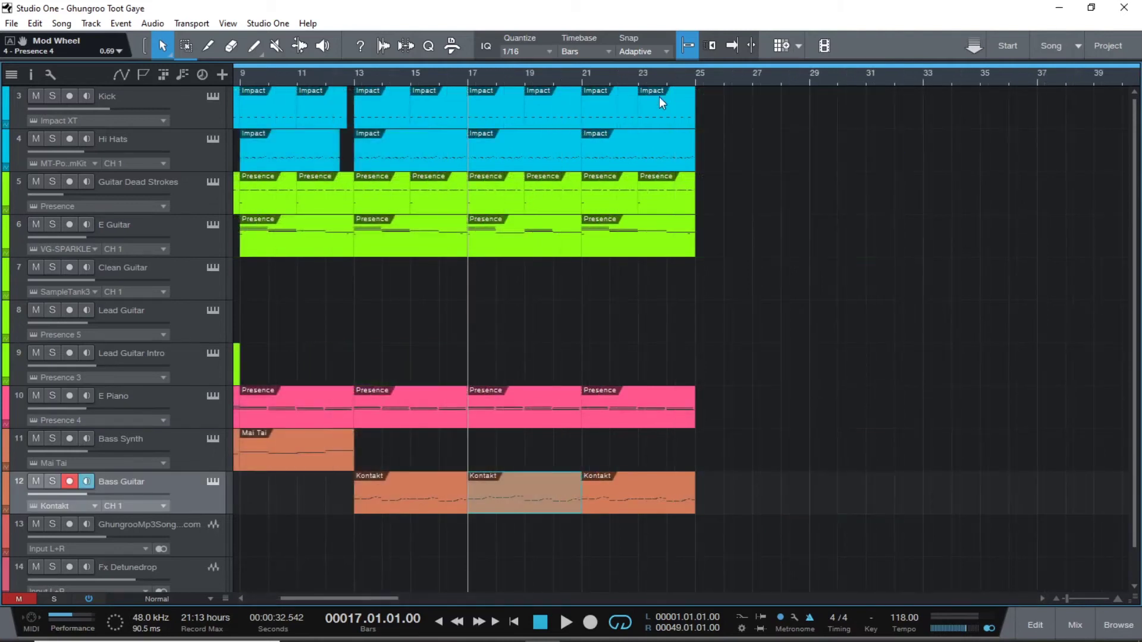
click(659, 97)
drag(693, 106, 668, 108)
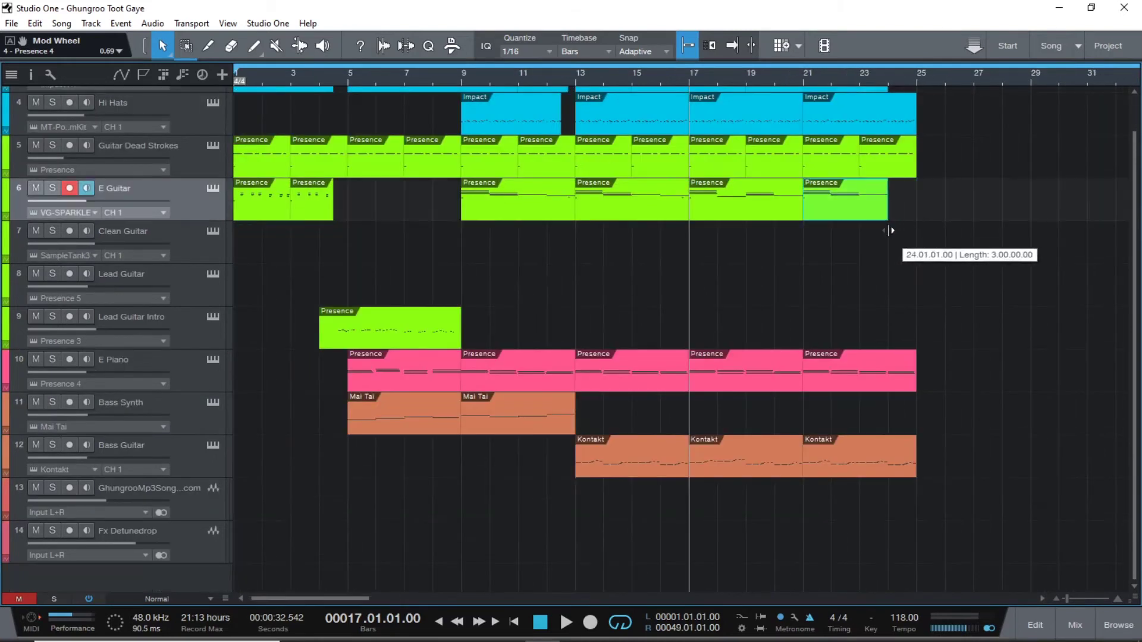
drag(889, 230, 889, 230)
scroll(862, 333, up, 1)
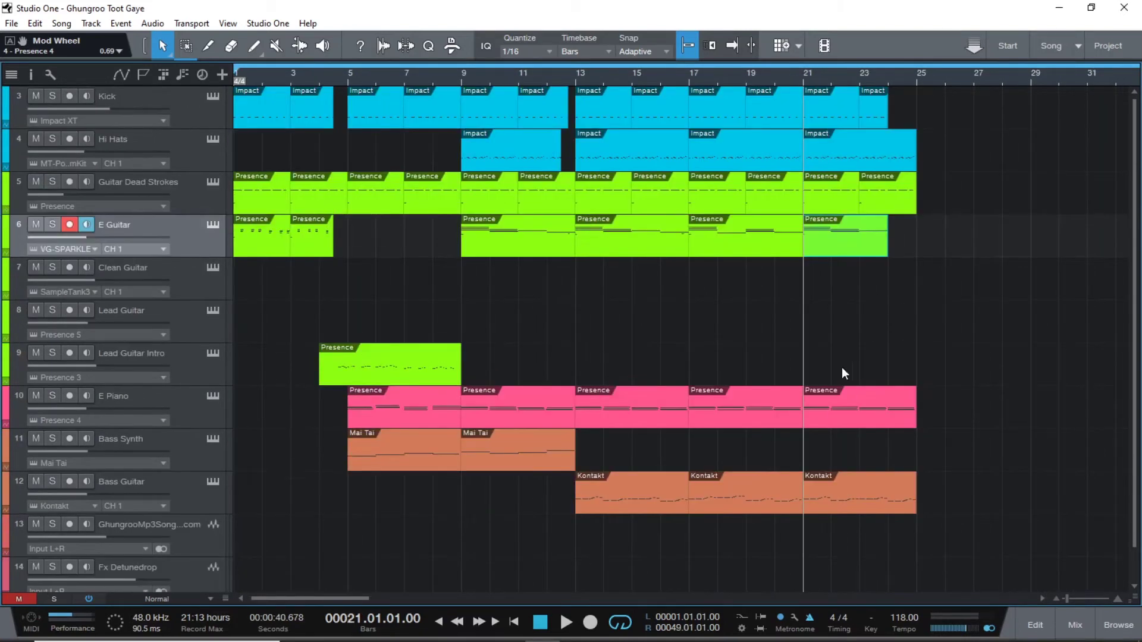
Step: Record a new kick pattern from the middle of bar 24 through bar 28, and overdub a second drum layer on it
drag(339, 595, 360, 598)
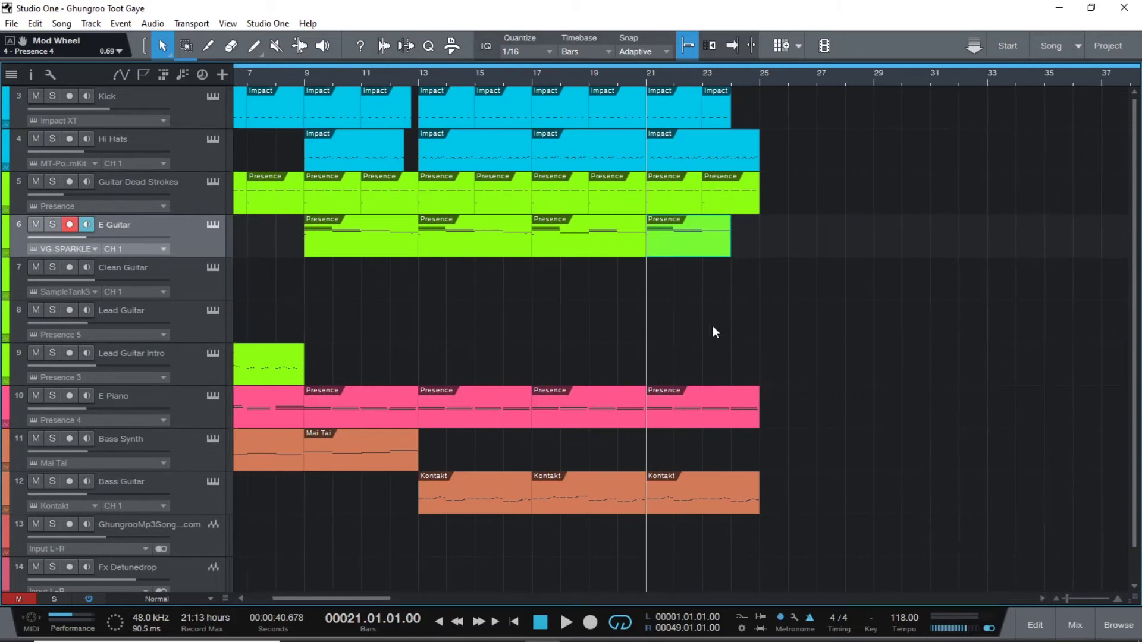
click(759, 315)
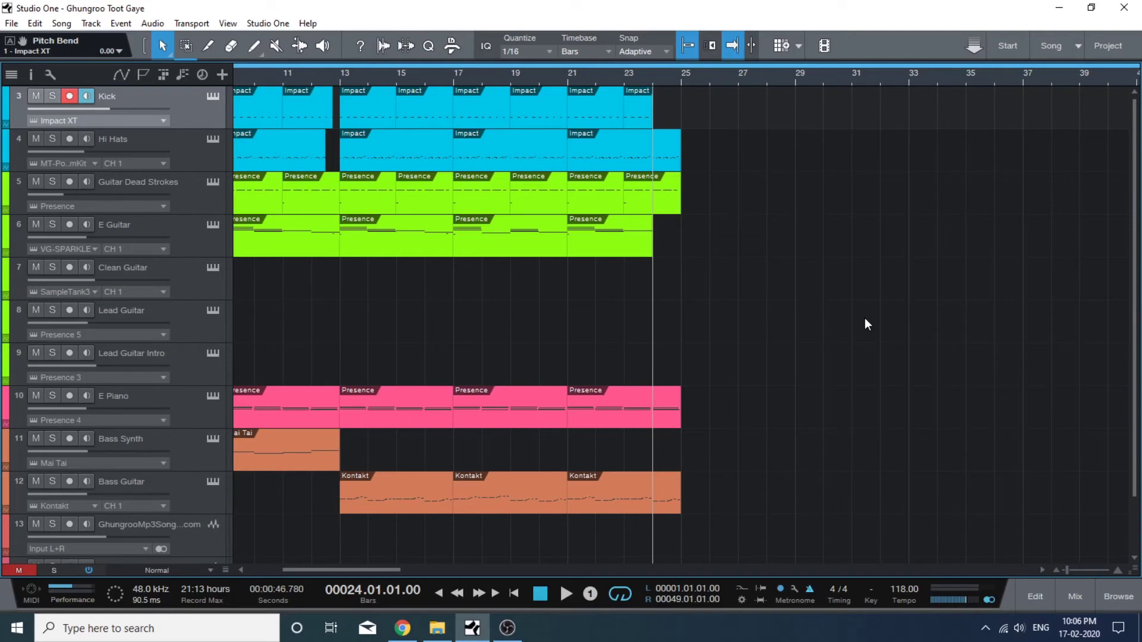
key(KP_Multiply)
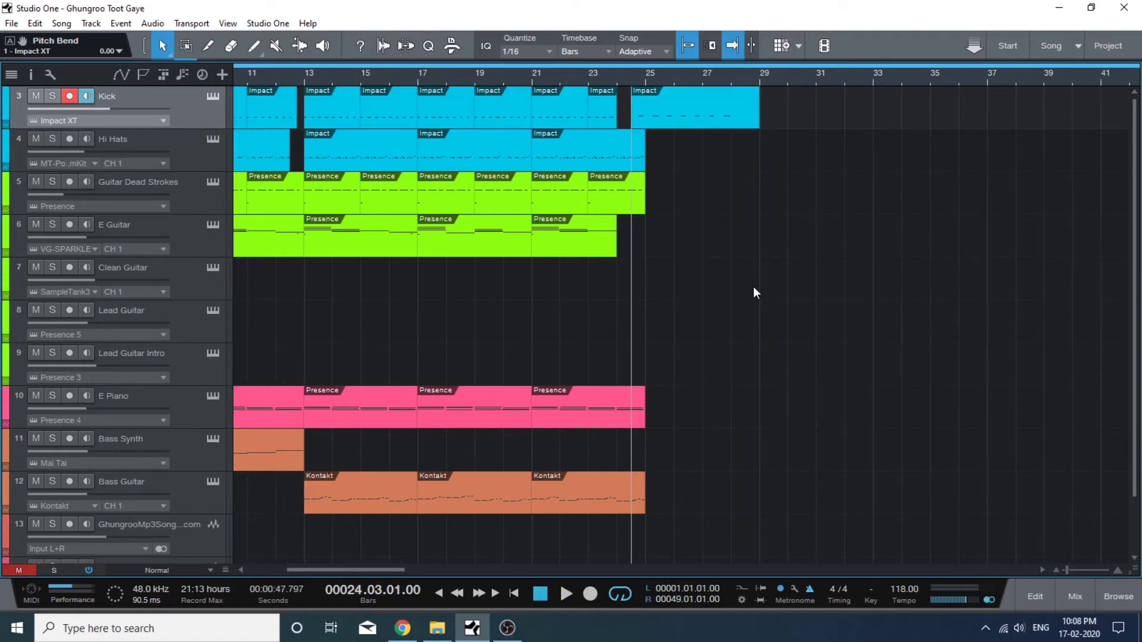
key(KP_Multiply)
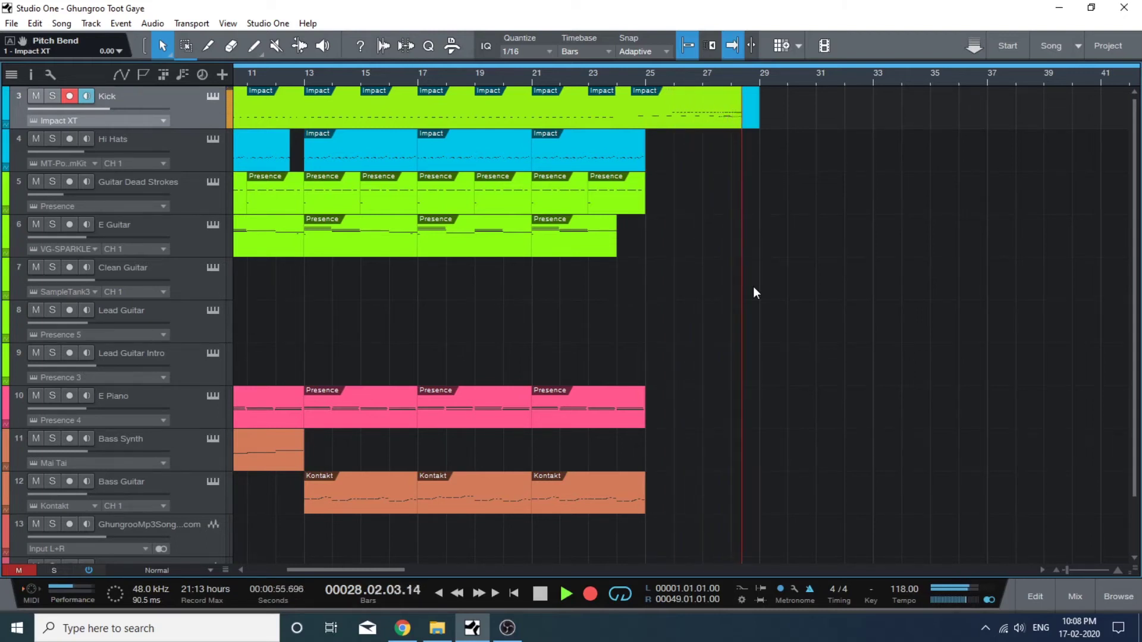
key(space)
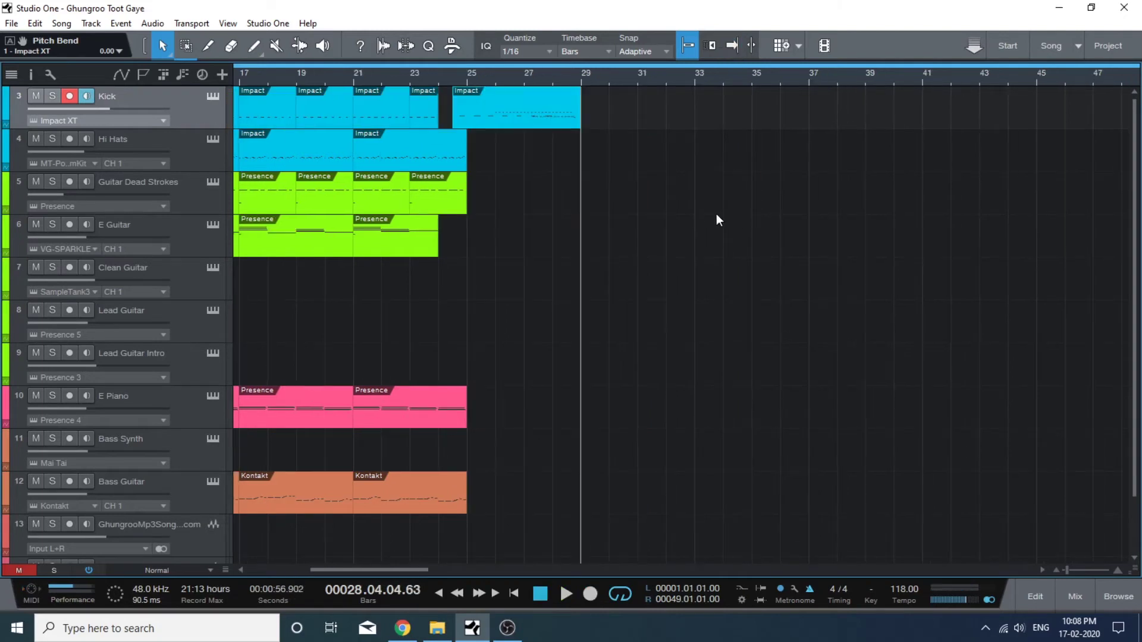
Step: Duplicate the two Guitar Dead Strokes parts of bars 21 to 24 at bar 25
click(367, 190)
shift+click(408, 198)
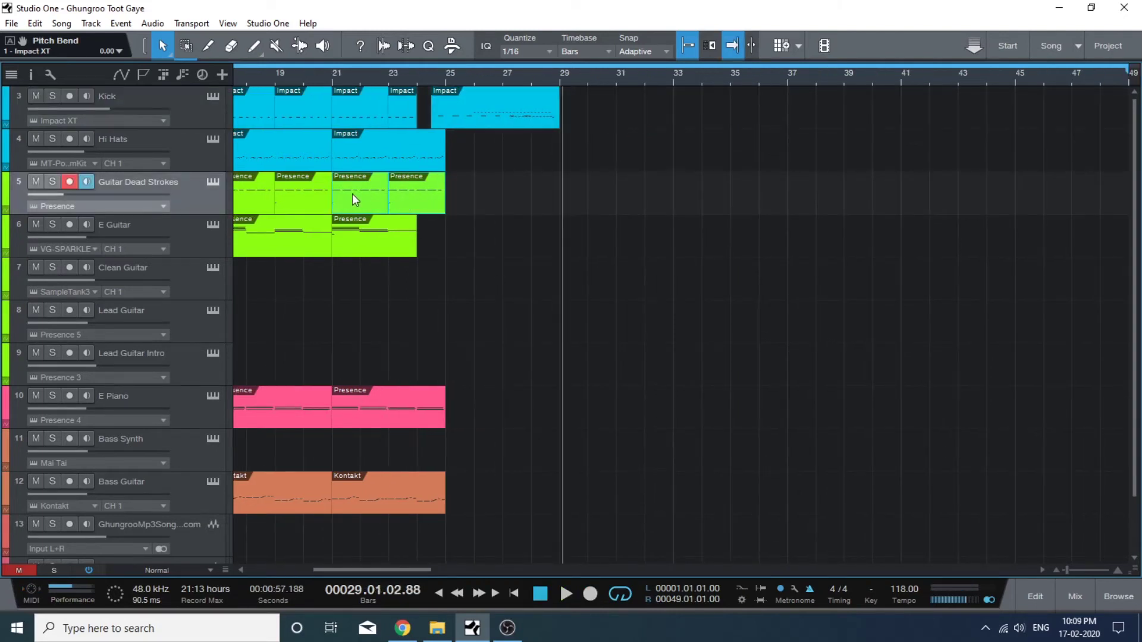
drag(352, 194, 466, 199)
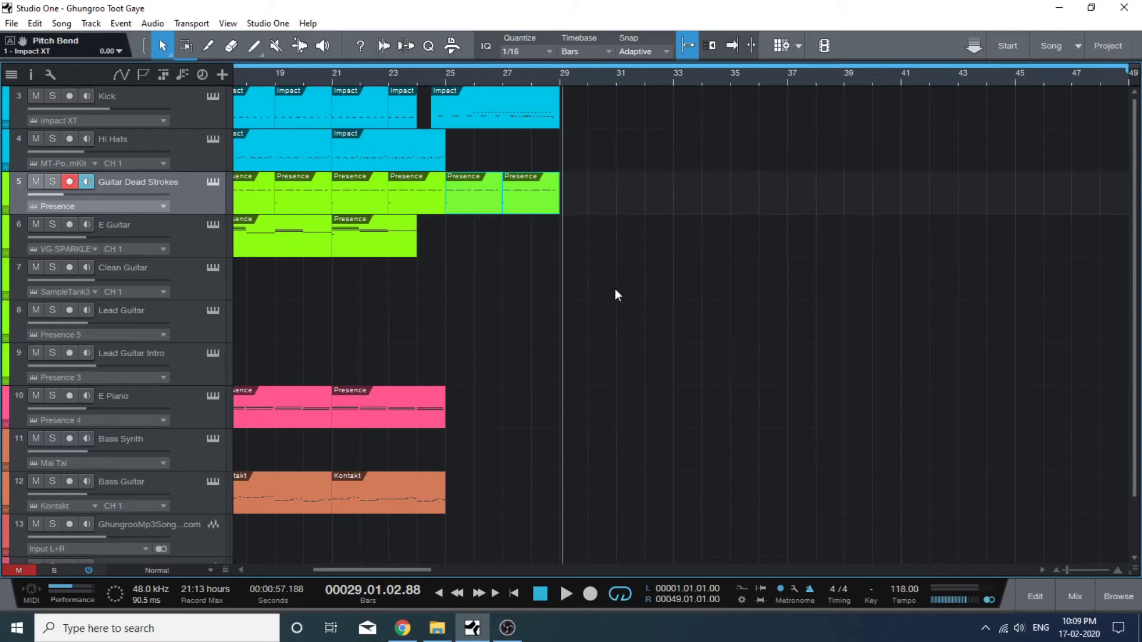
Step: Record a Clean Guitar phrase from bar 25 through bar 27
click(906, 296)
scroll(907, 296, left, 4)
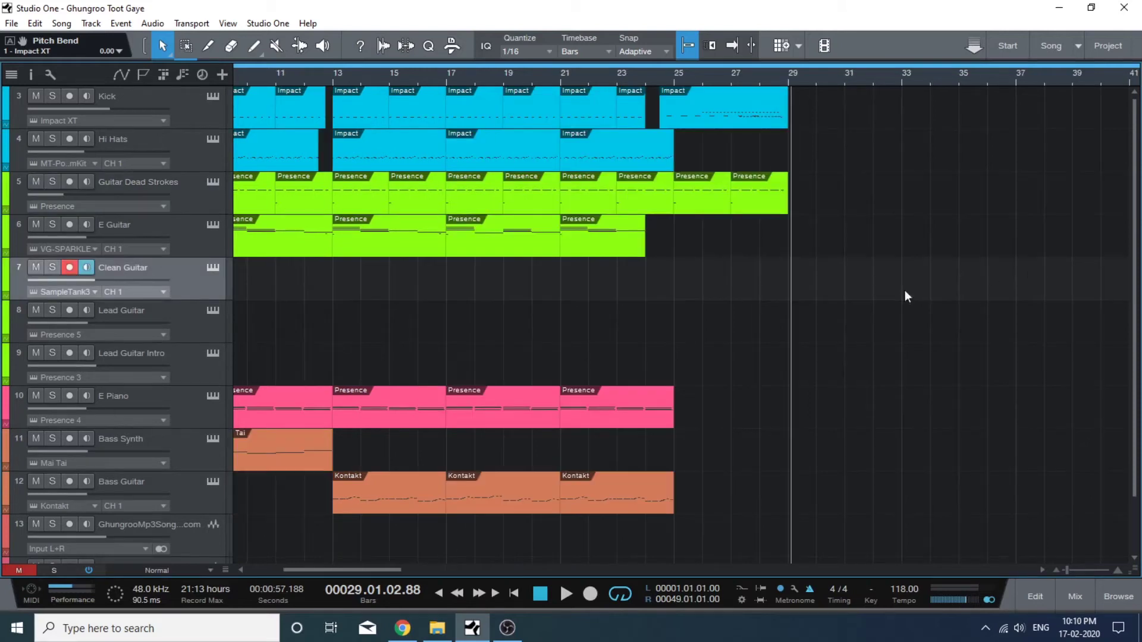
click(674, 278)
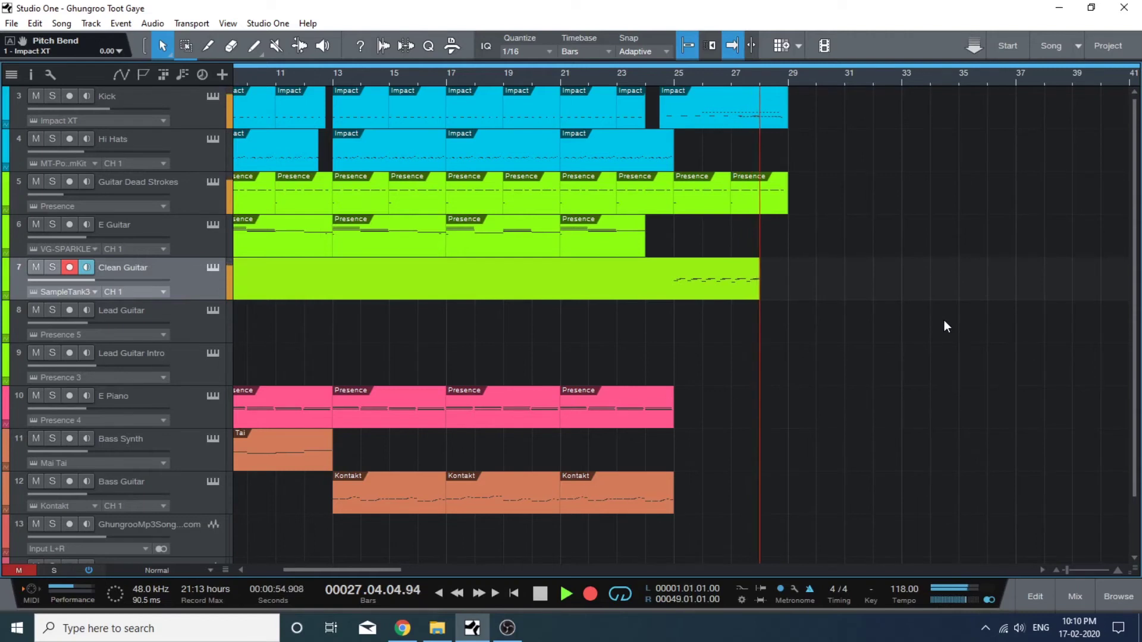
key(space)
Step: Record sustained Bass Synth notes over bars 26 and 27
click(444, 446)
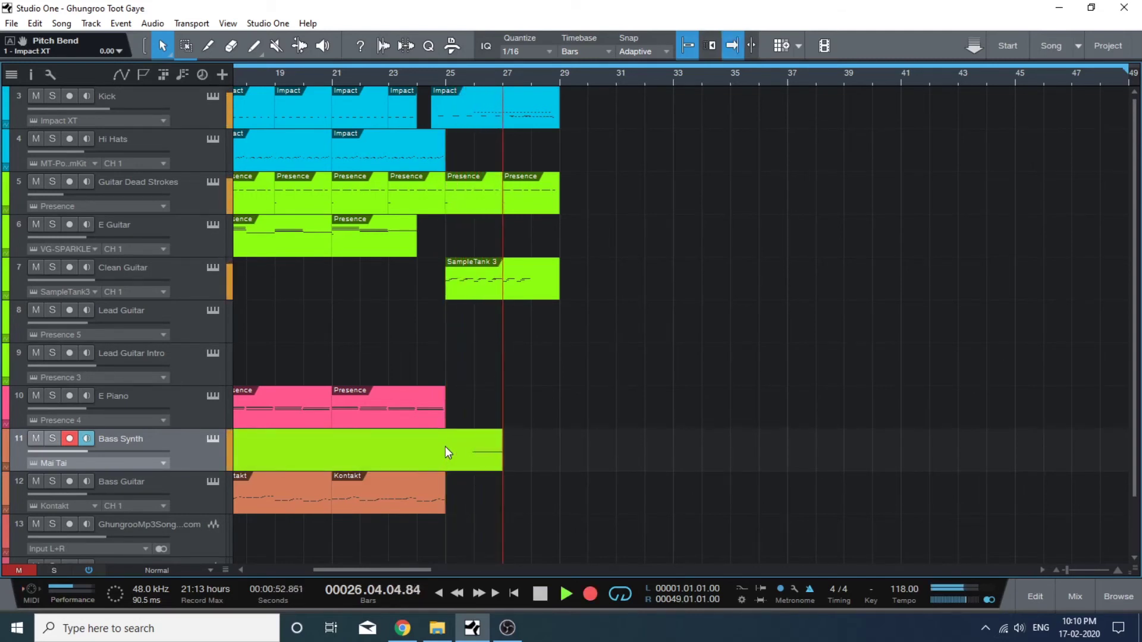
key(space)
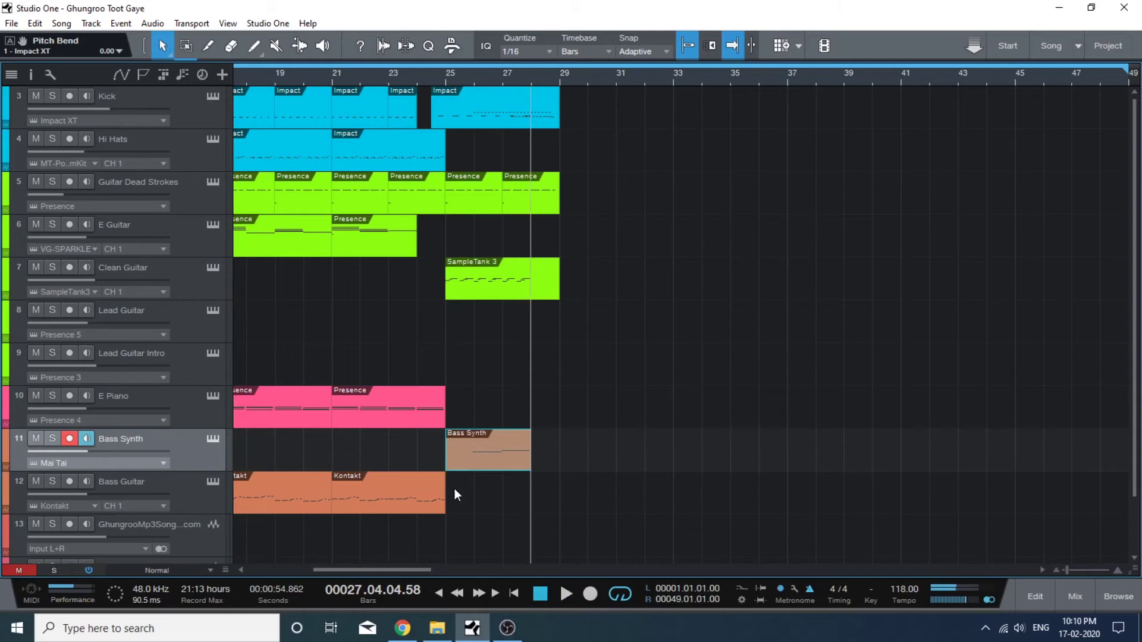
Step: Paste the copied effect samples at bar 27 on the GhungrooMp3Song and Fx Detunedrop audio tracks
scroll(454, 488, down, 2)
scroll(455, 488, left, 3)
click(587, 487)
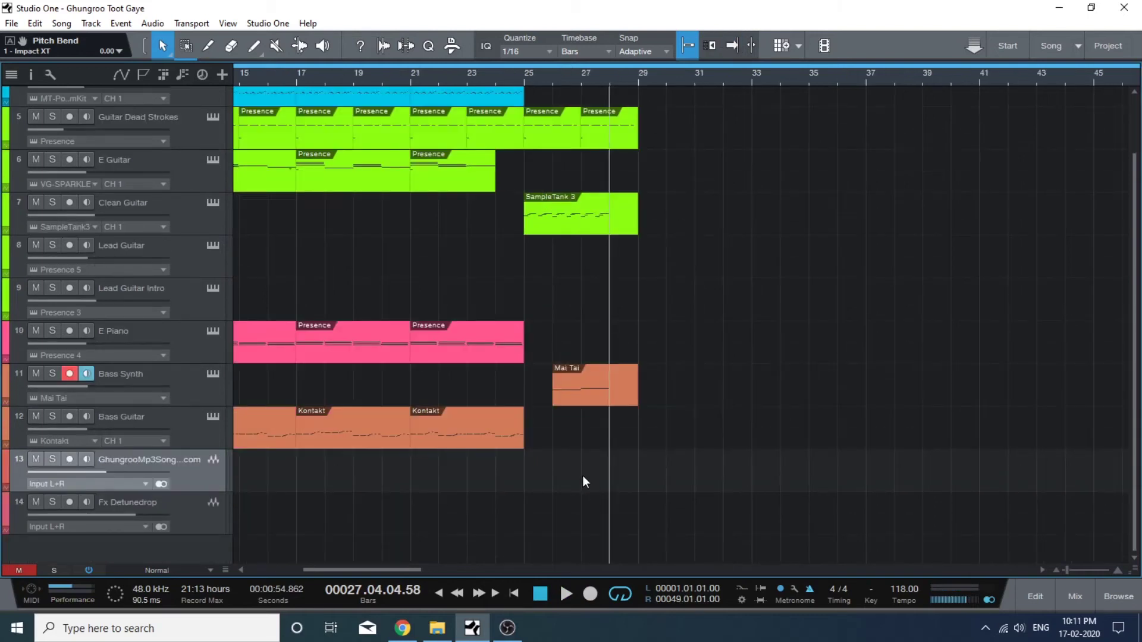
click(582, 482)
key(ctrl+v)
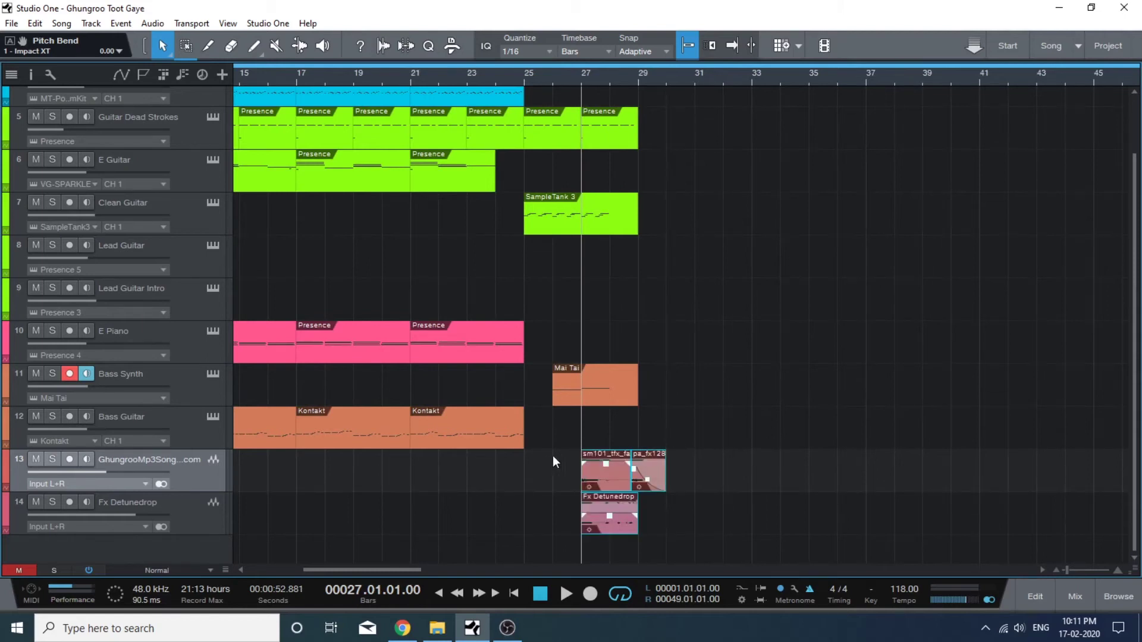
Step: Play back the new section from bar 25 with the added effect samples
click(524, 526)
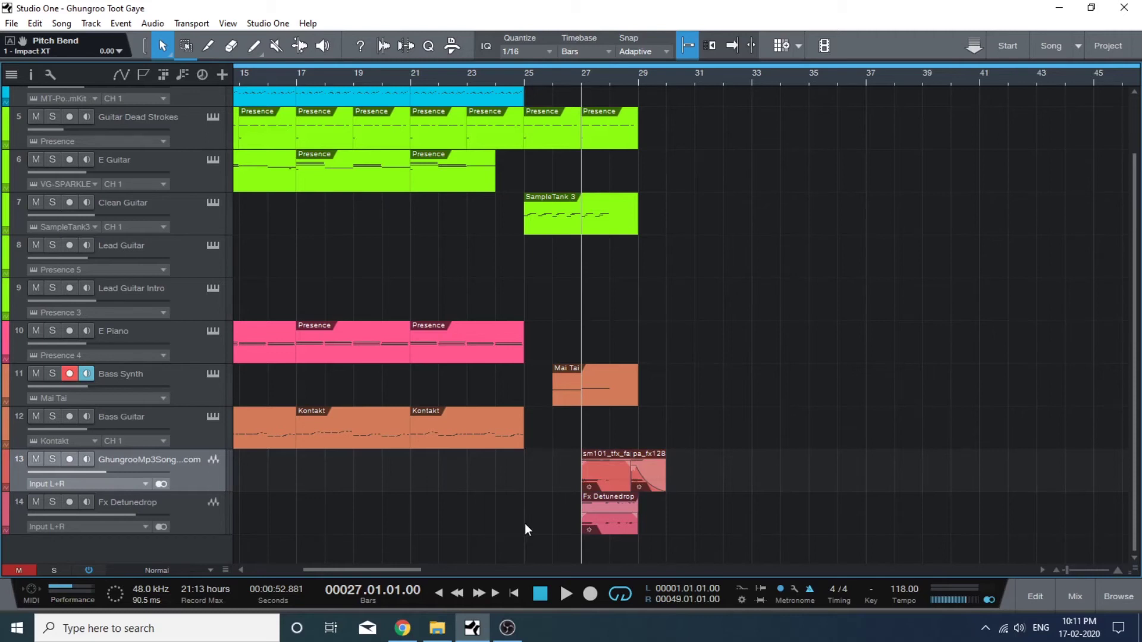
click(524, 527)
key(space)
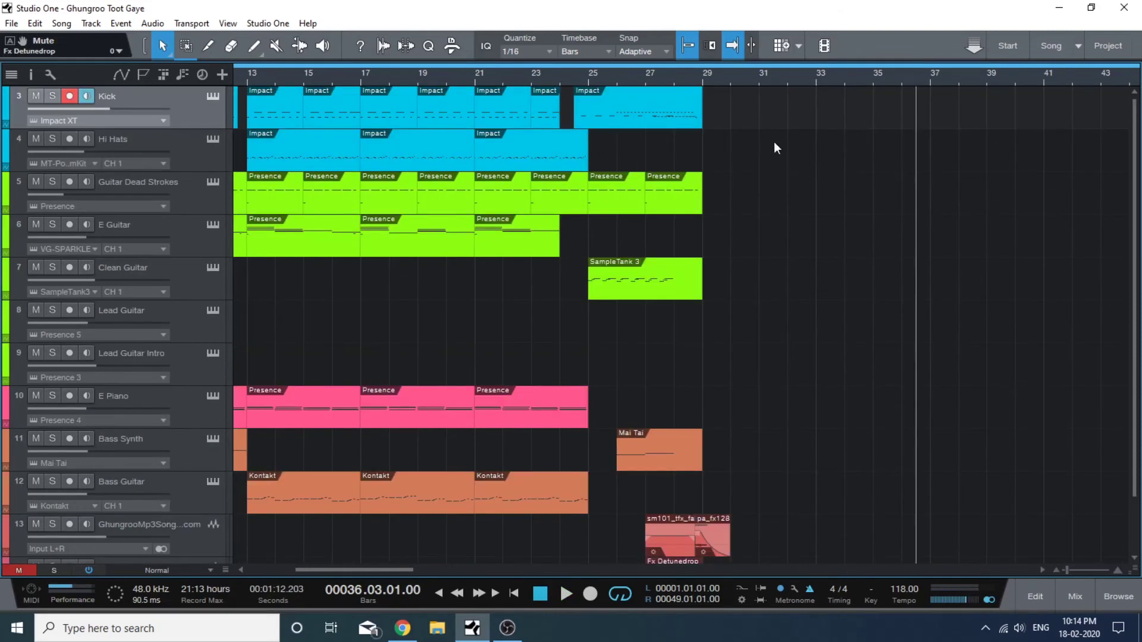
Step: Record sustained E Guitar notes over bars 29 to 32
click(703, 142)
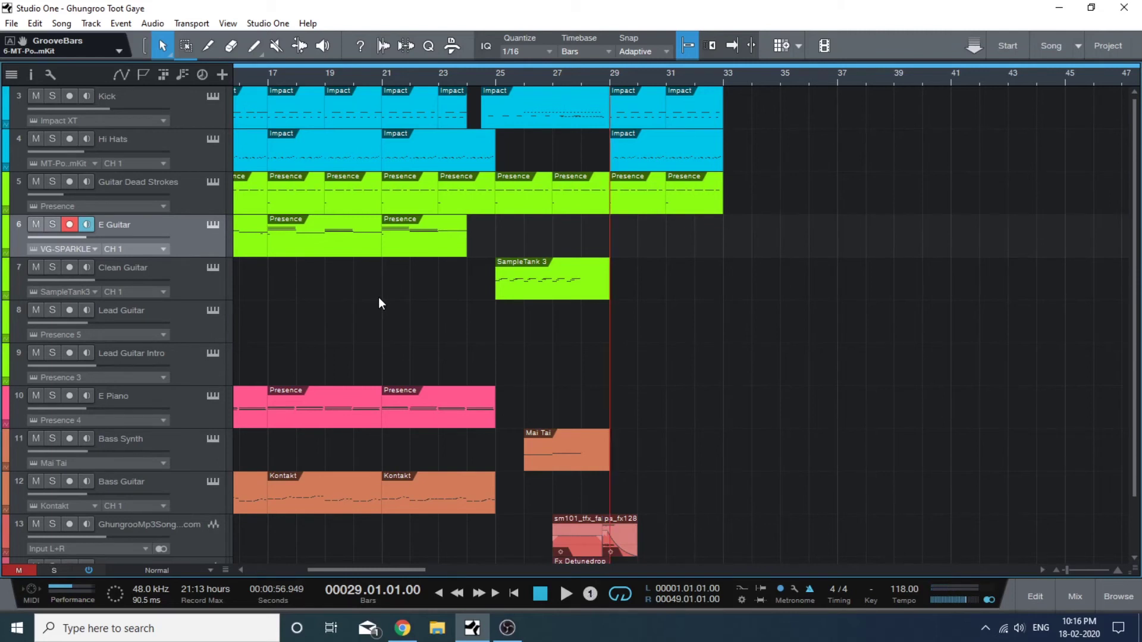
key(KP_Multiply)
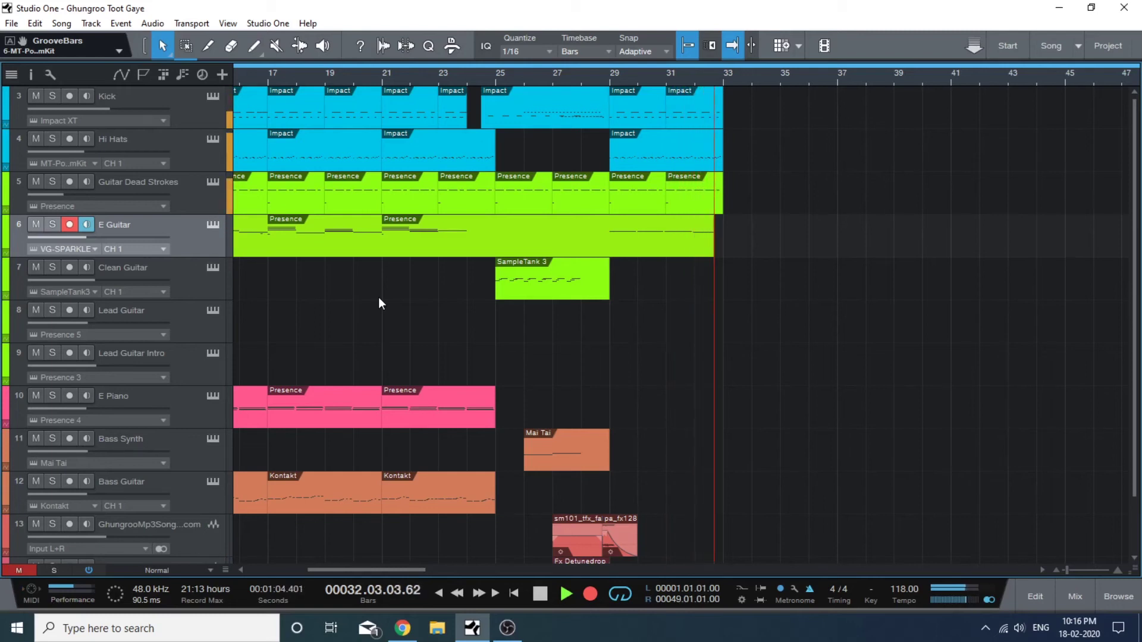
key(space)
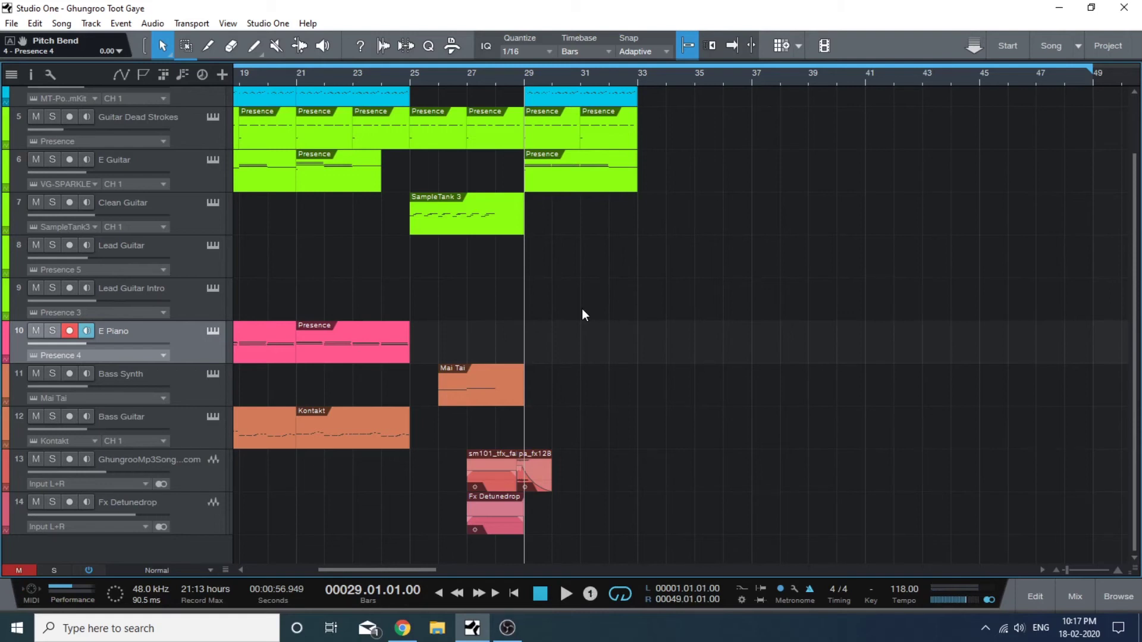
Step: Record sustained E Piano chords over bars 29 to 32
key(KP_Multiply)
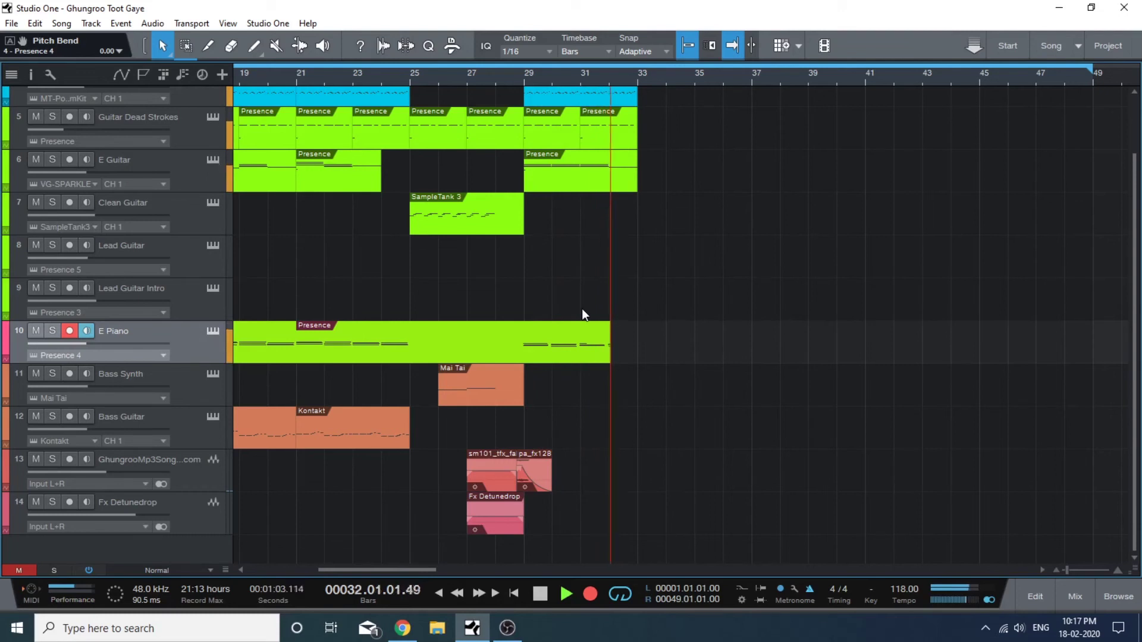
key(space)
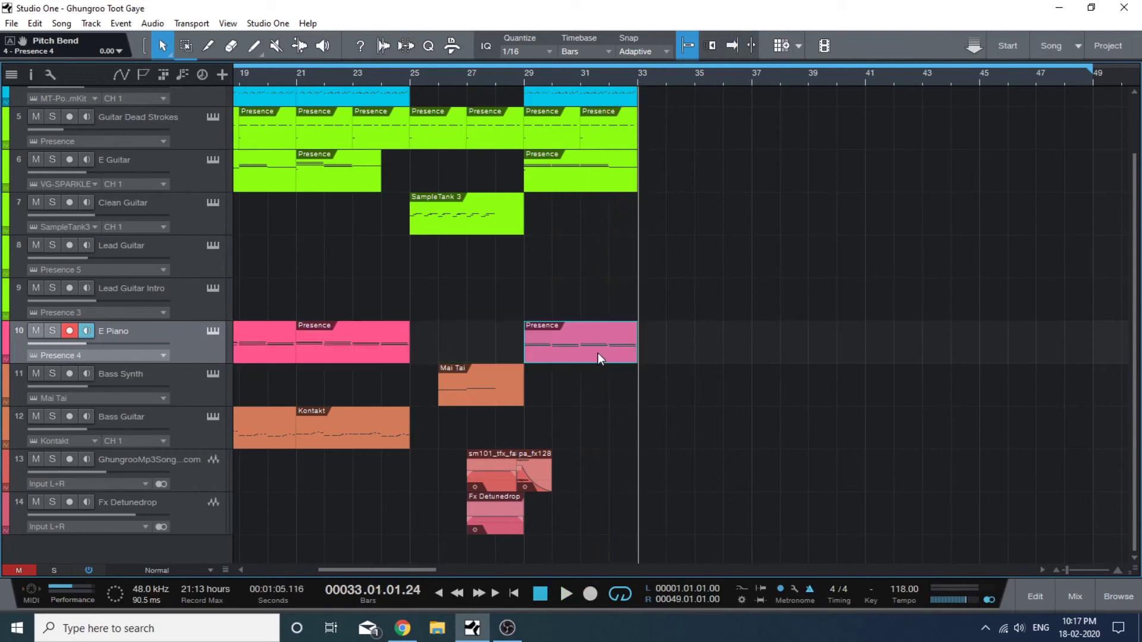
Step: Record a Bass Guitar line over bars 29 to 32
click(812, 441)
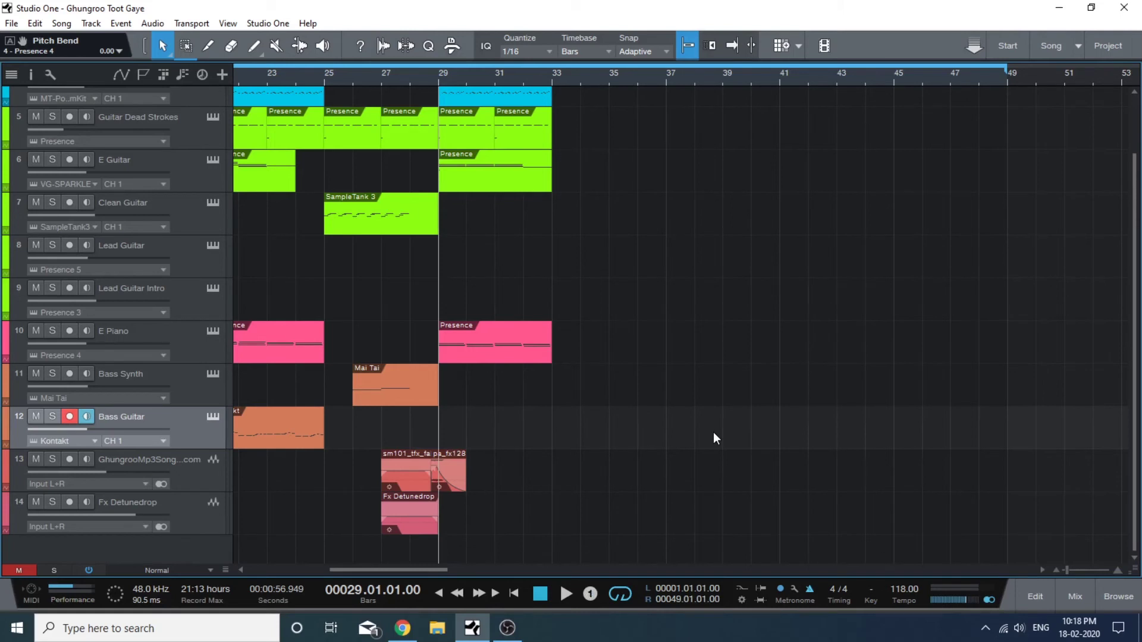
key(KP_Multiply)
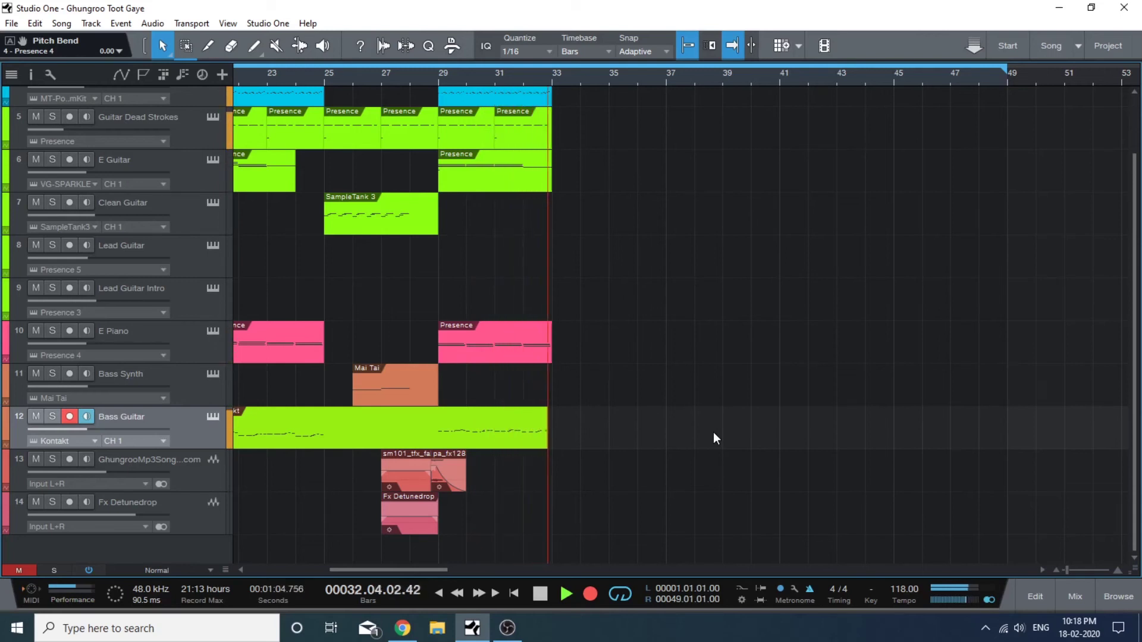
key(space)
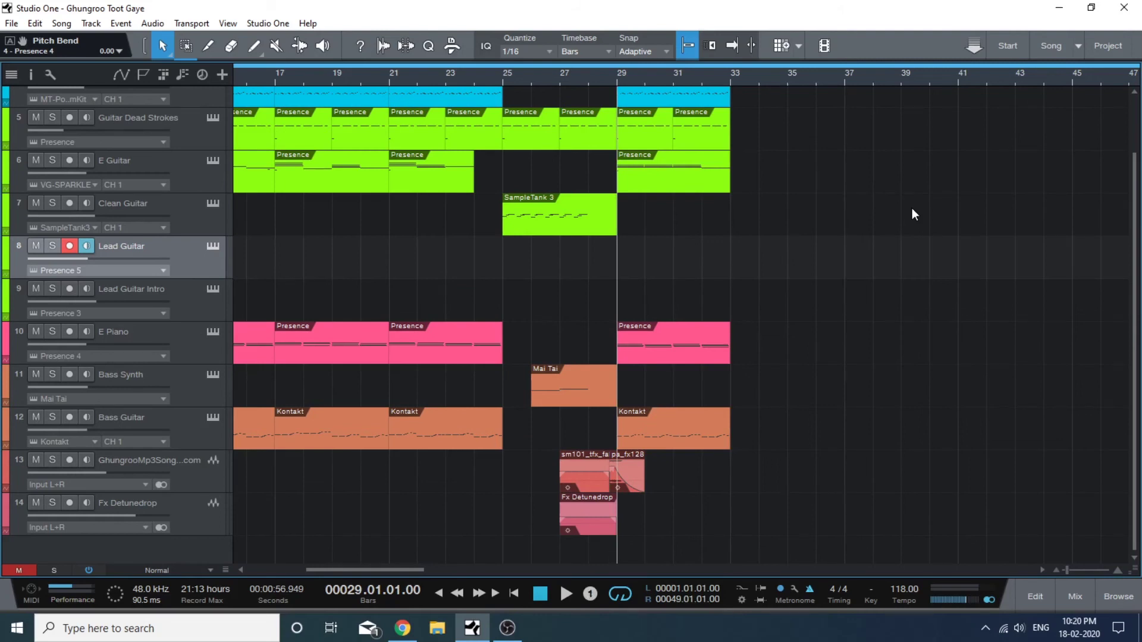
Step: Record a Lead Guitar melody over bars 29 to 32
key(KP_Multiply)
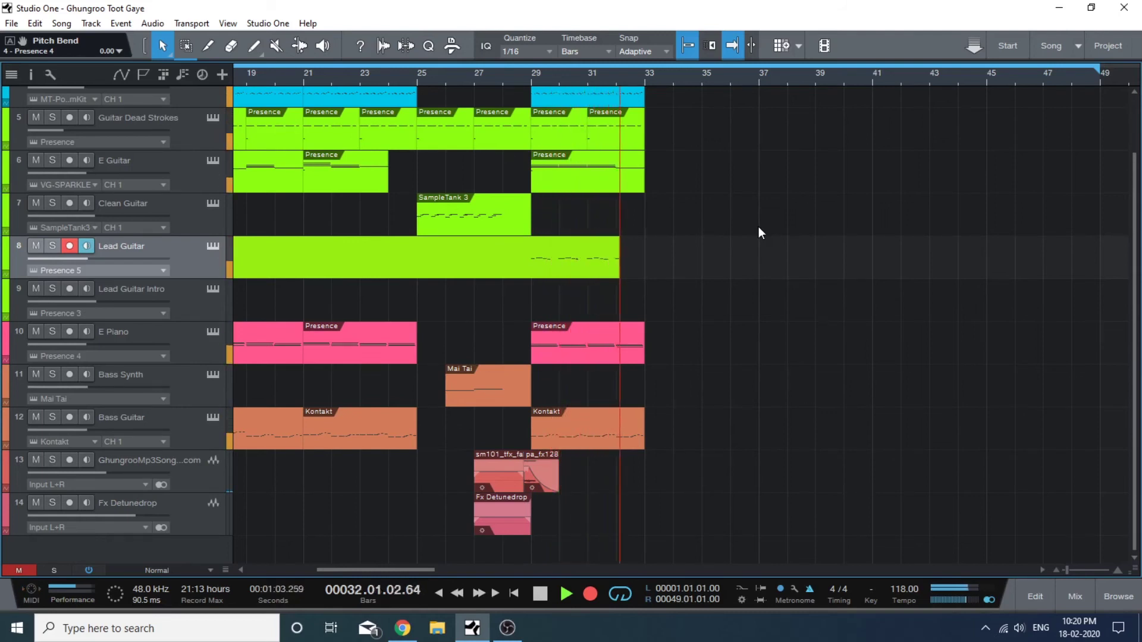
key(space)
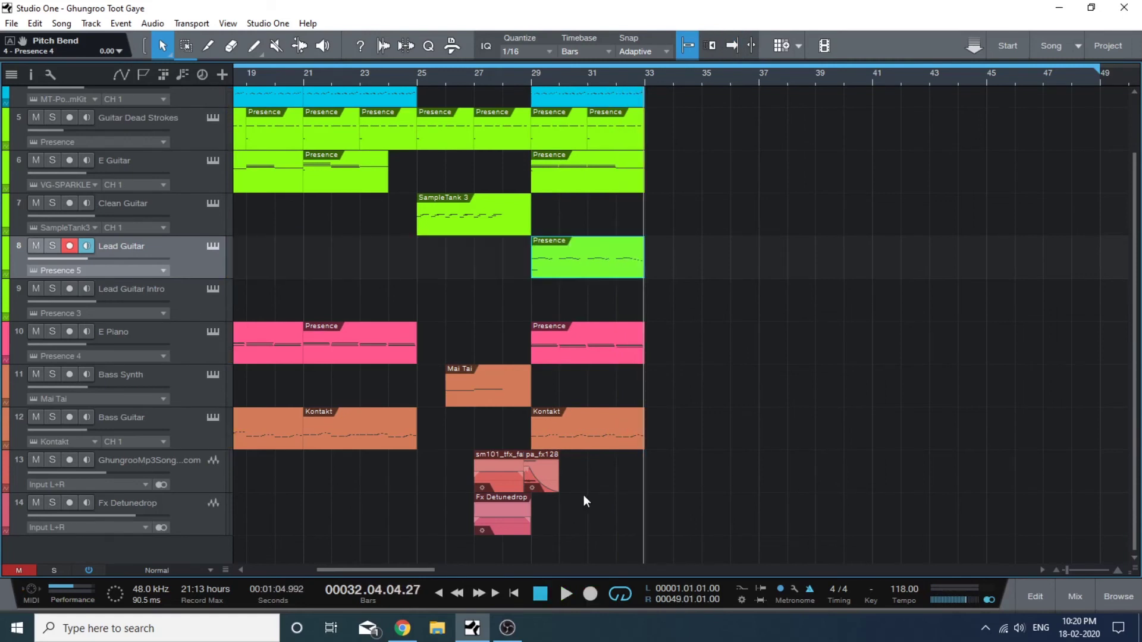
Step: Copy the drum, guitar, piano and bass guitar parts of bars 29 to 32 to bar 37
scroll(704, 214, up, 2)
drag(668, 89, 544, 478)
drag(558, 112, 787, 113)
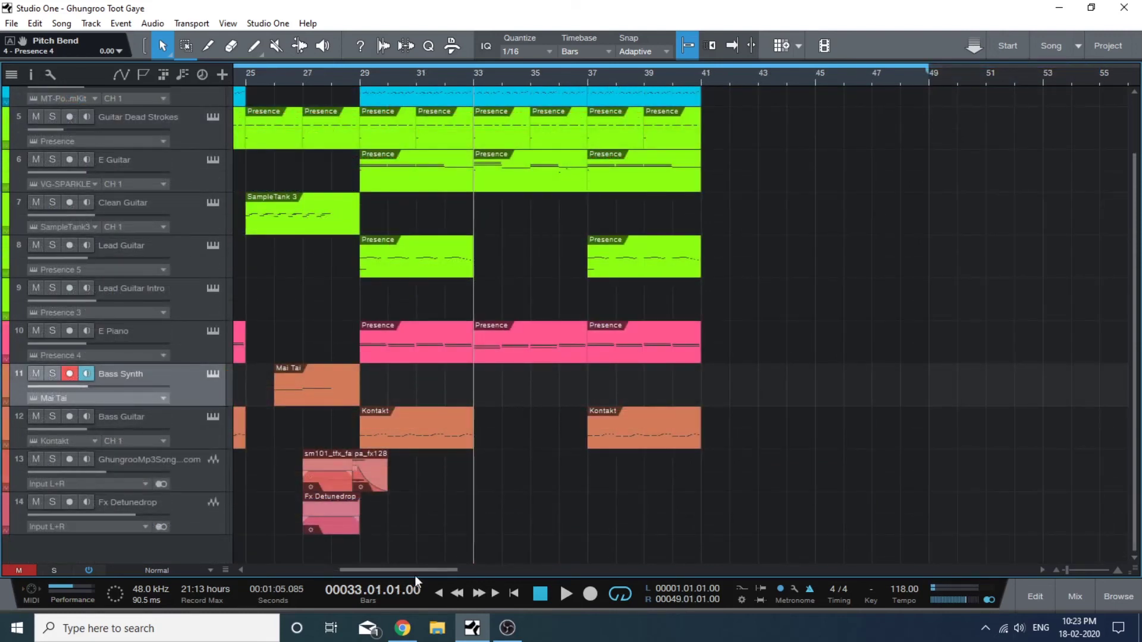
Step: Record a sustained Bass Synth line over bars 33 to 36 and save the song
key(KP_Multiply)
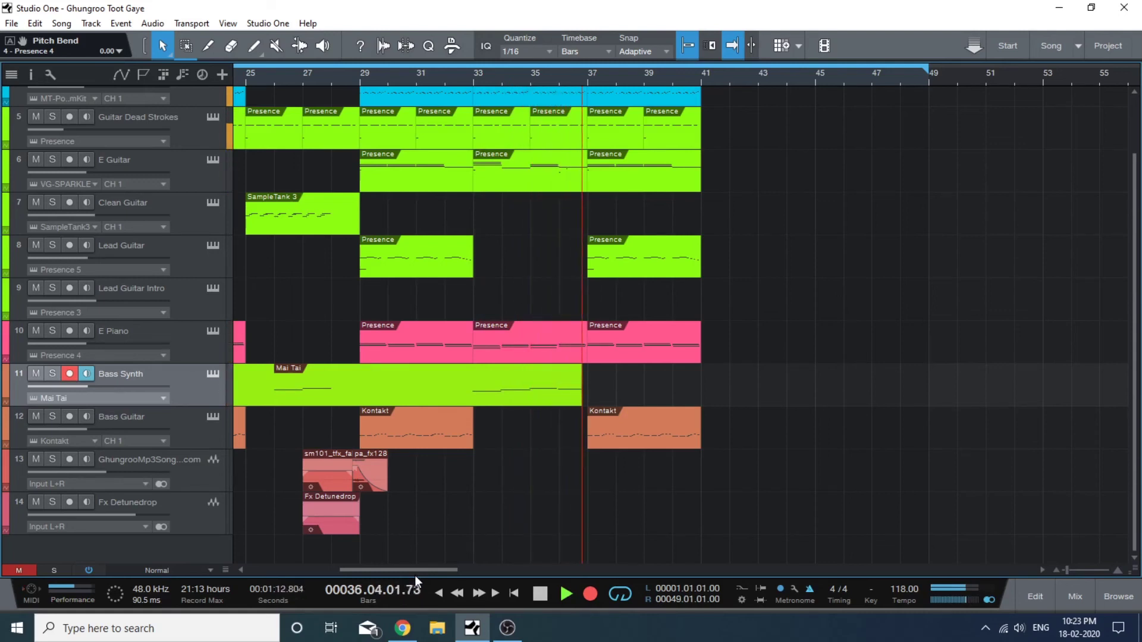
key(space)
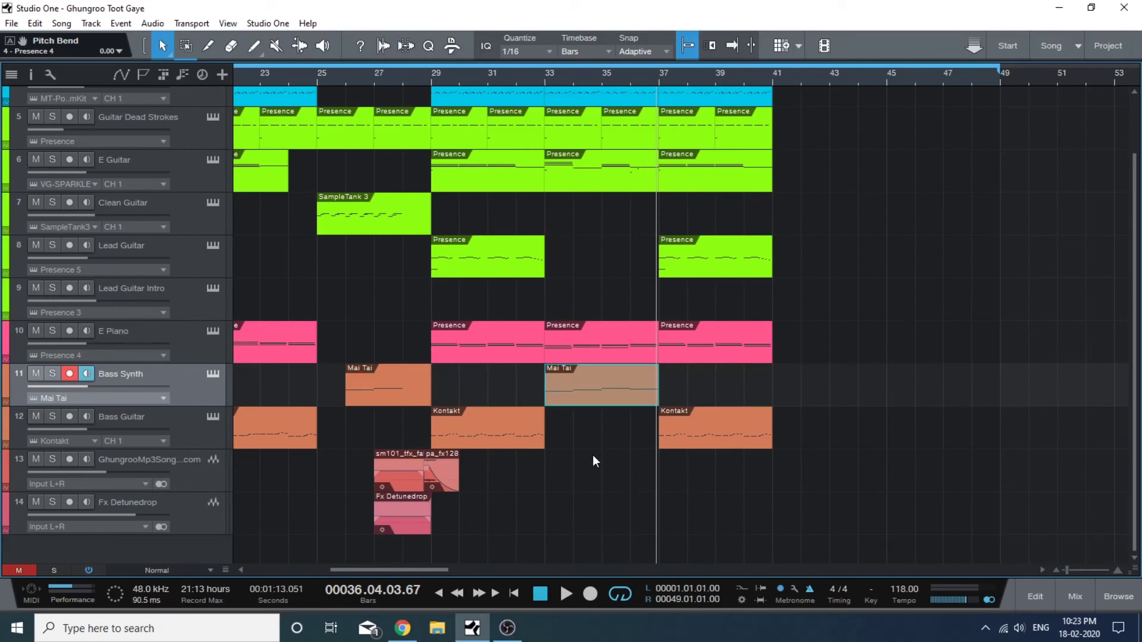
key(ctrl+s)
Step: Play the full arrangement from bar 1 to its end, setting the GhungroAcapella track's volume to -8.4 dB during playback
scroll(638, 460, up, 3)
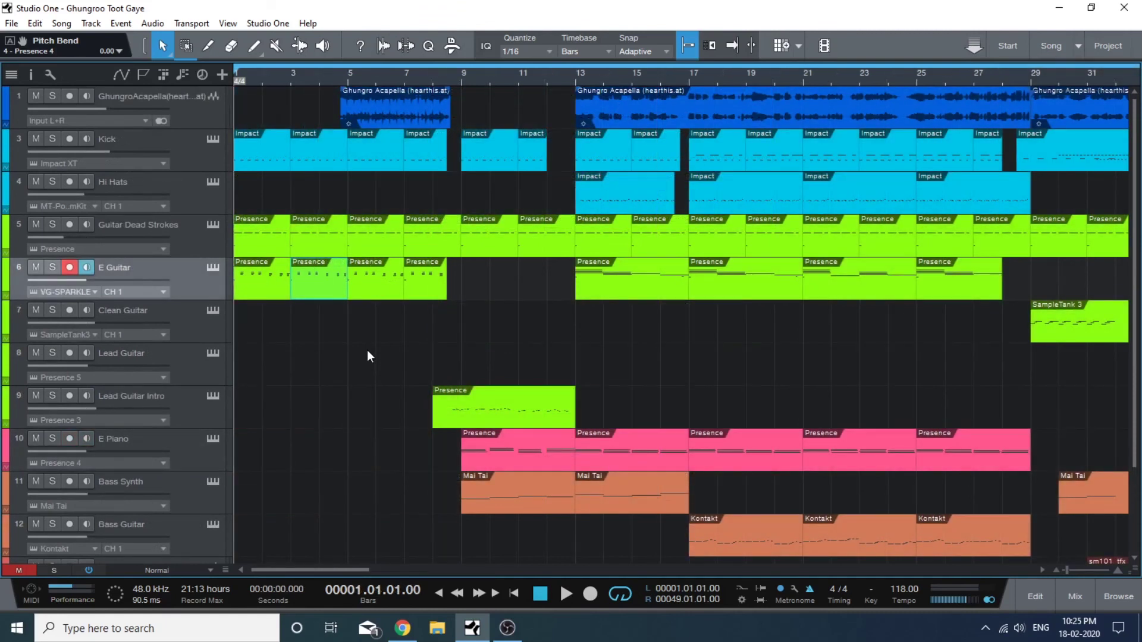
key(space)
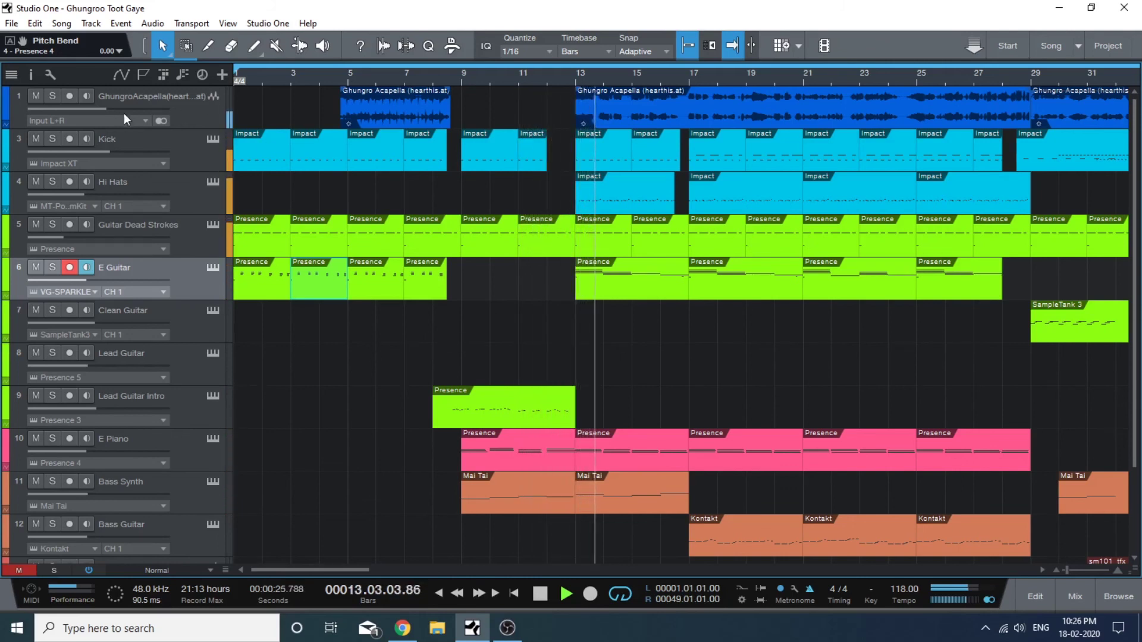
mouse_move(104, 109)
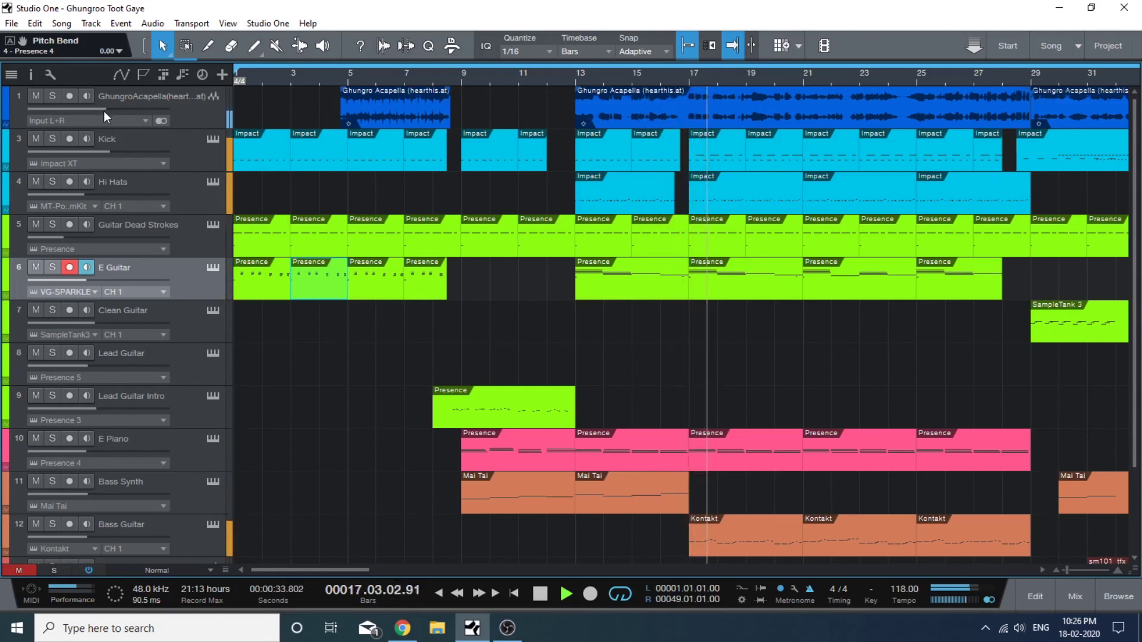
drag(103, 111, 100, 109)
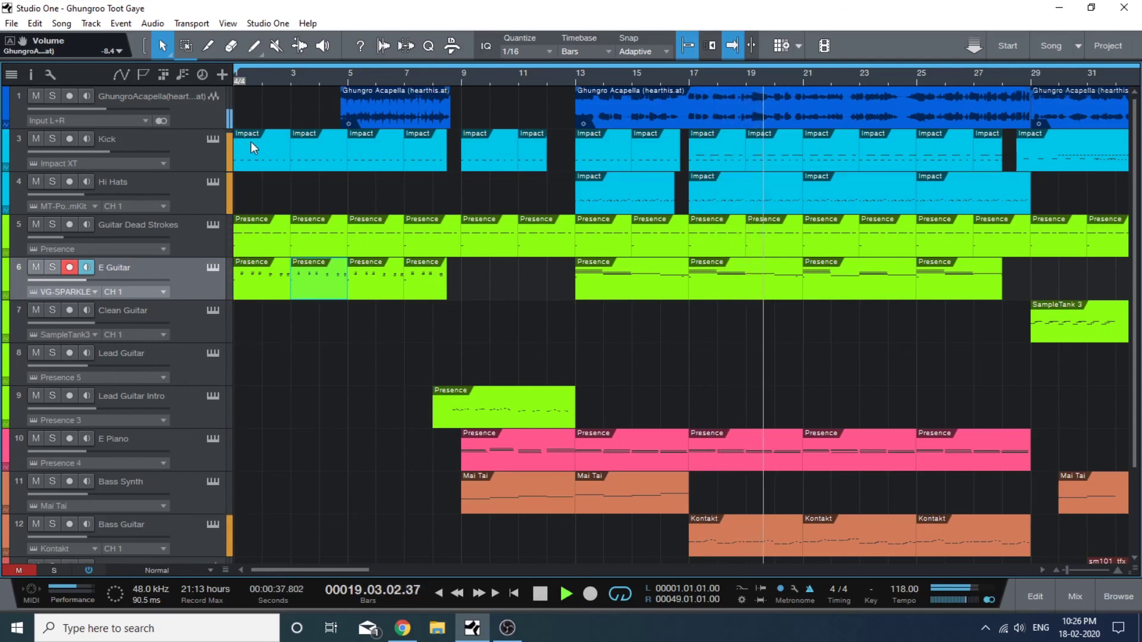
mouse_move(106, 108)
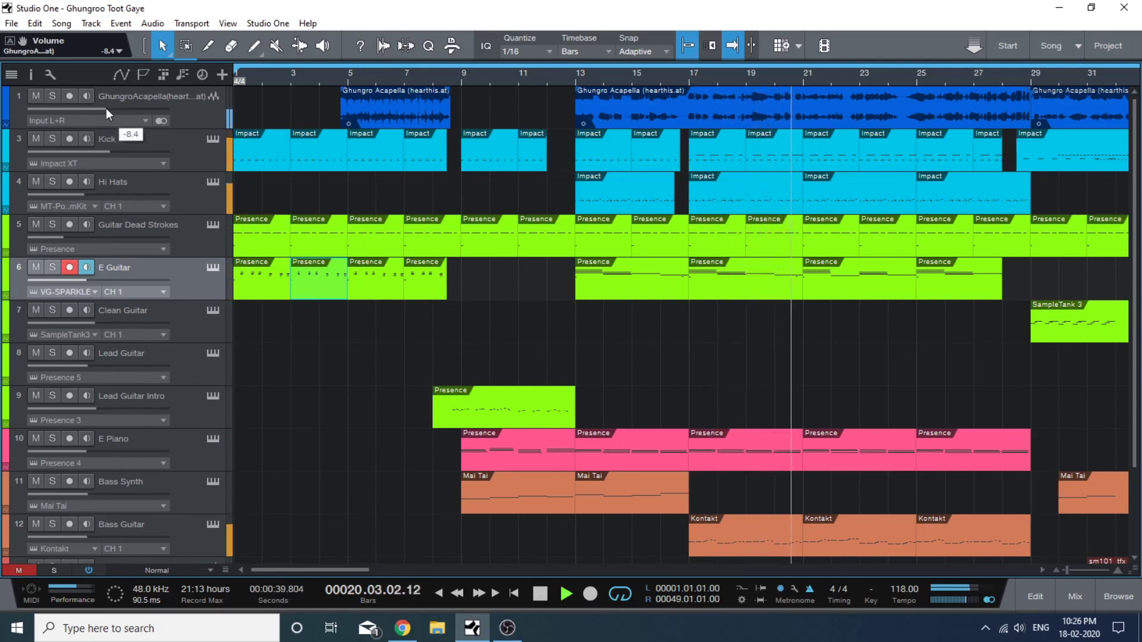
drag(105, 108, 105, 108)
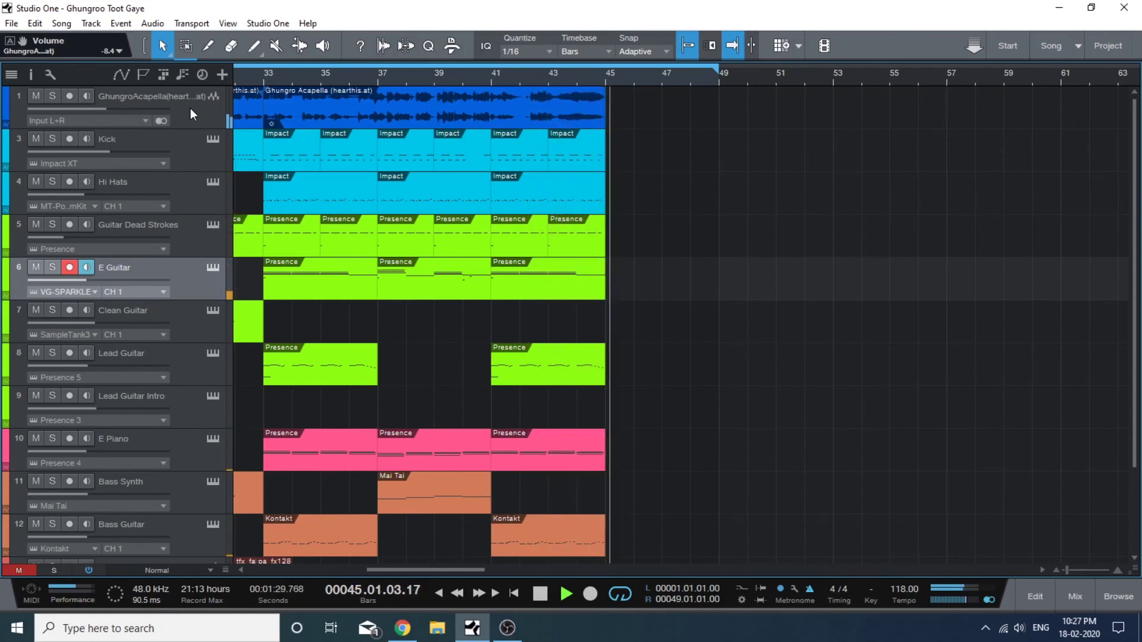
key(space)
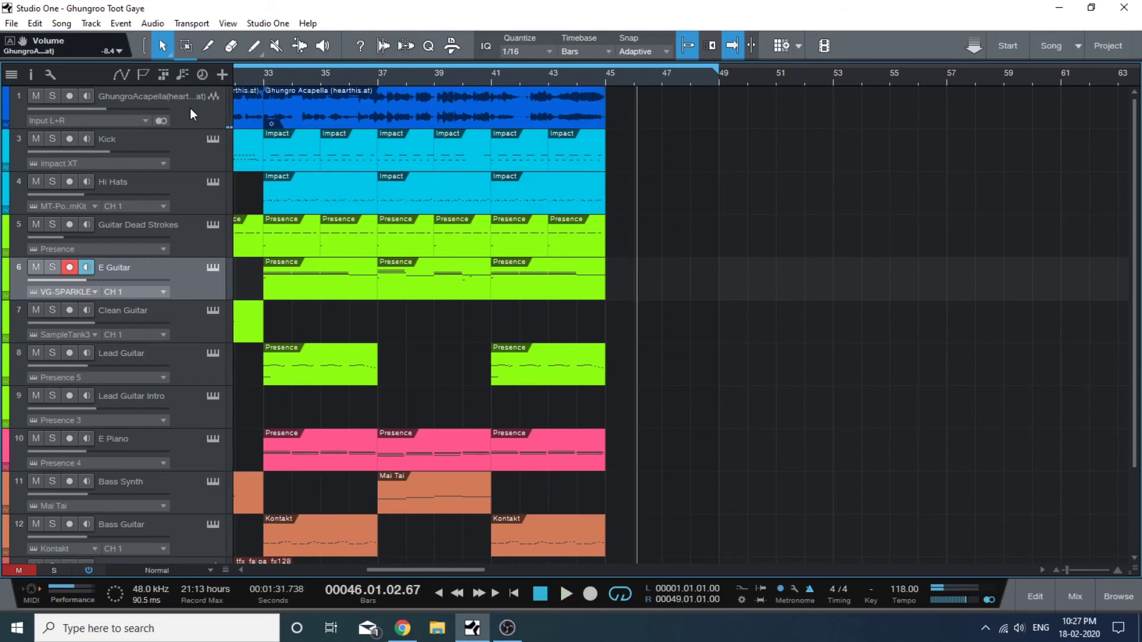